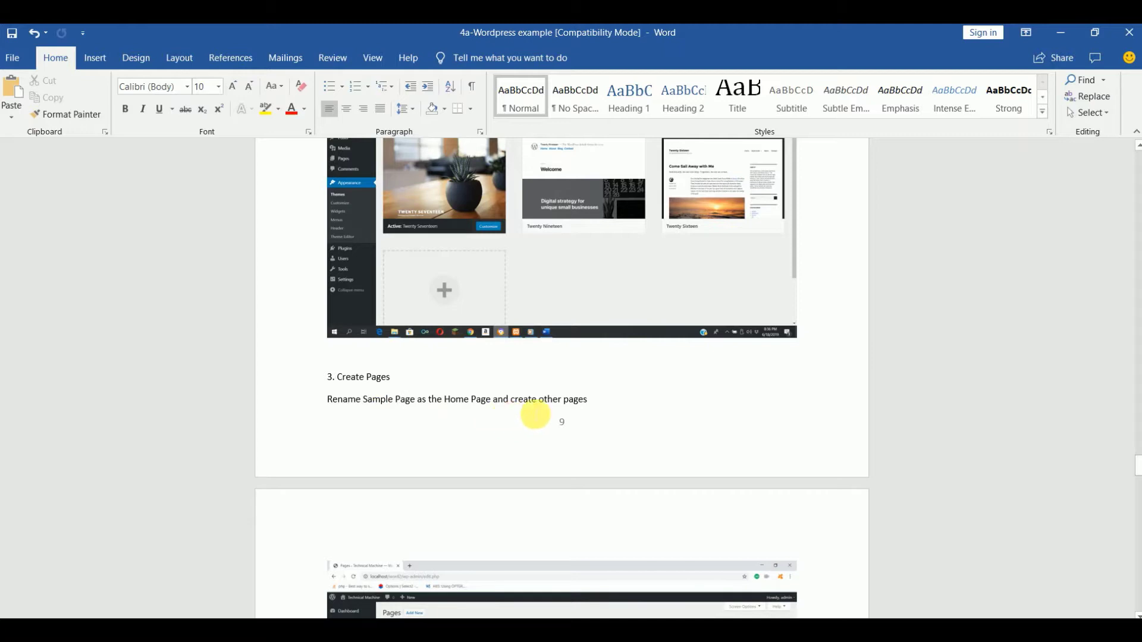
# - Read the Create Pages and Create Category sections of the Word document, and switch back to the WordPress admin in the browser
pyautogui.scroll(-3, 403, 282)
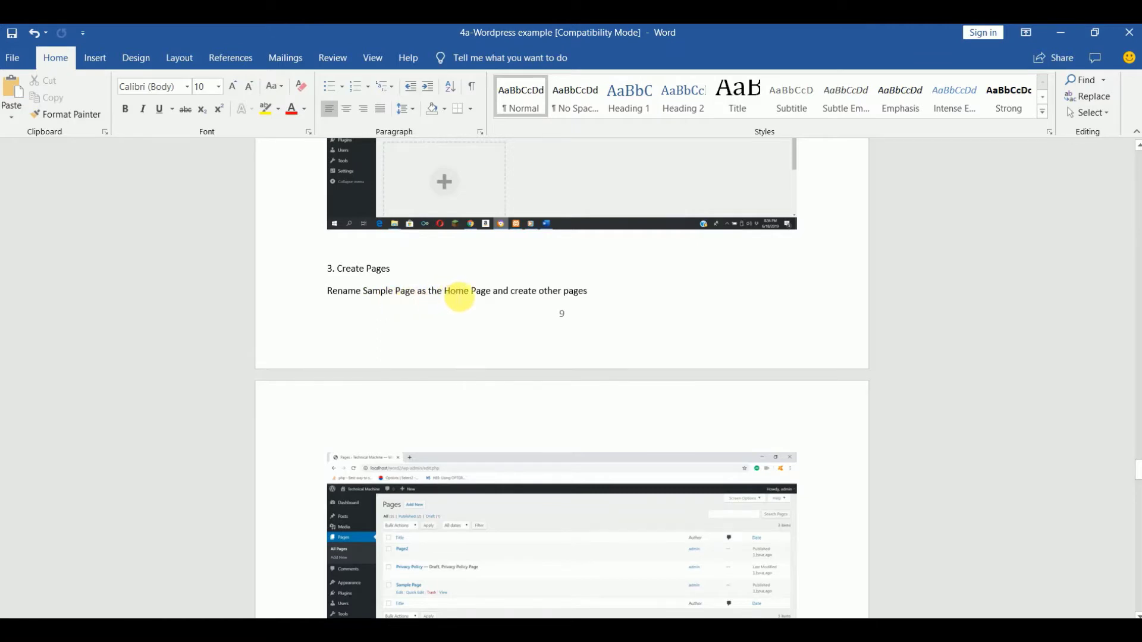
pyautogui.scroll(-3, 573, 316)
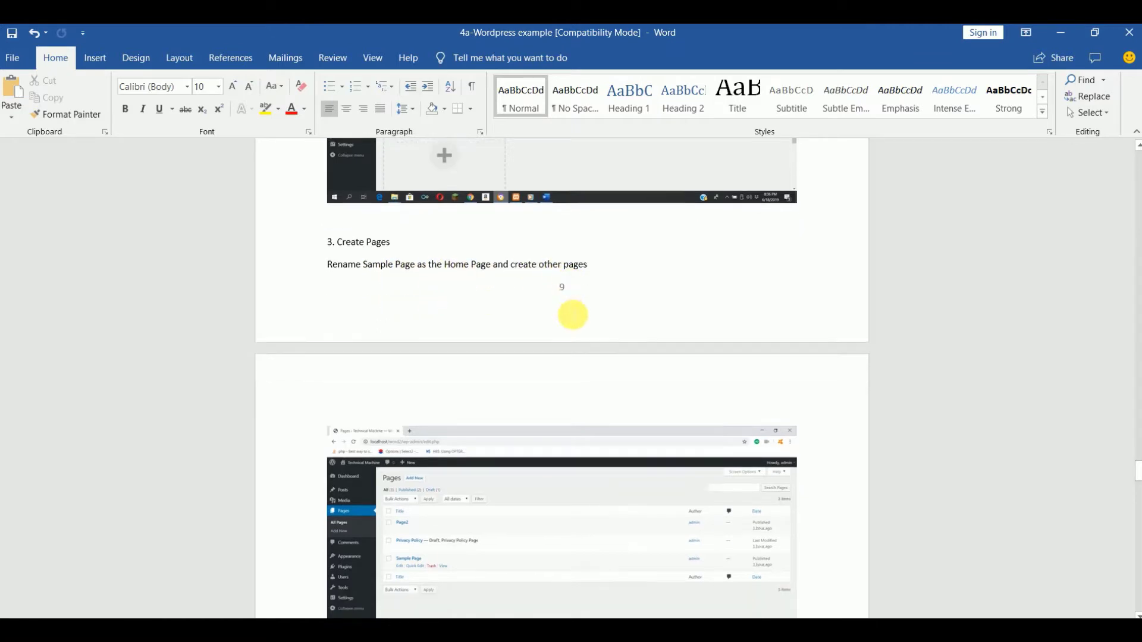
pyautogui.scroll(-2, 568, 310)
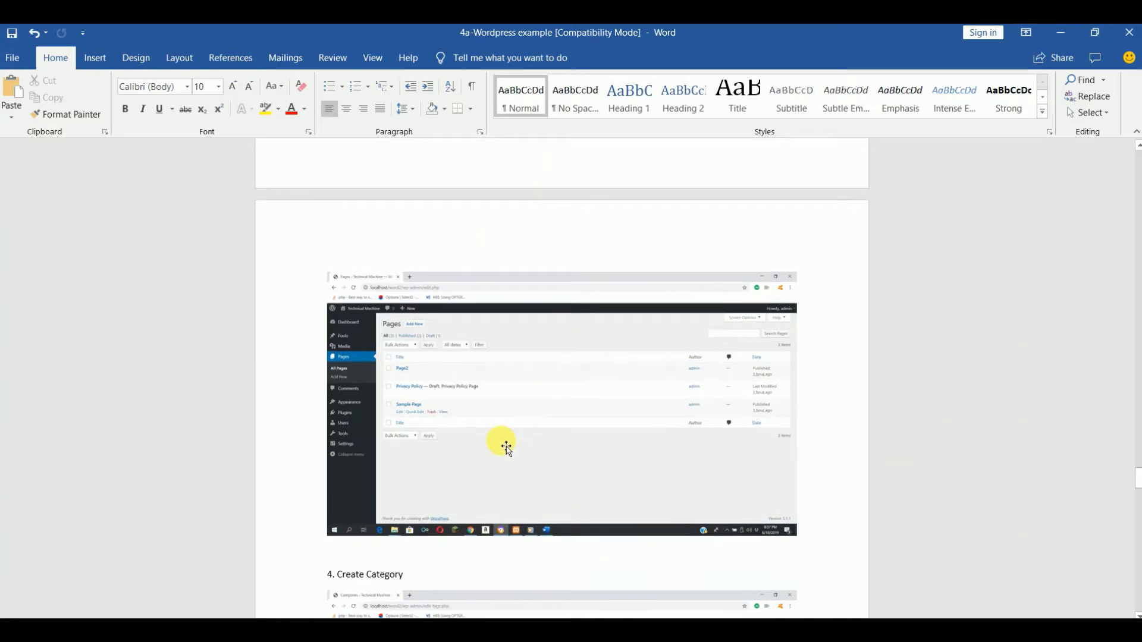
pyautogui.scroll(-2, 506, 446)
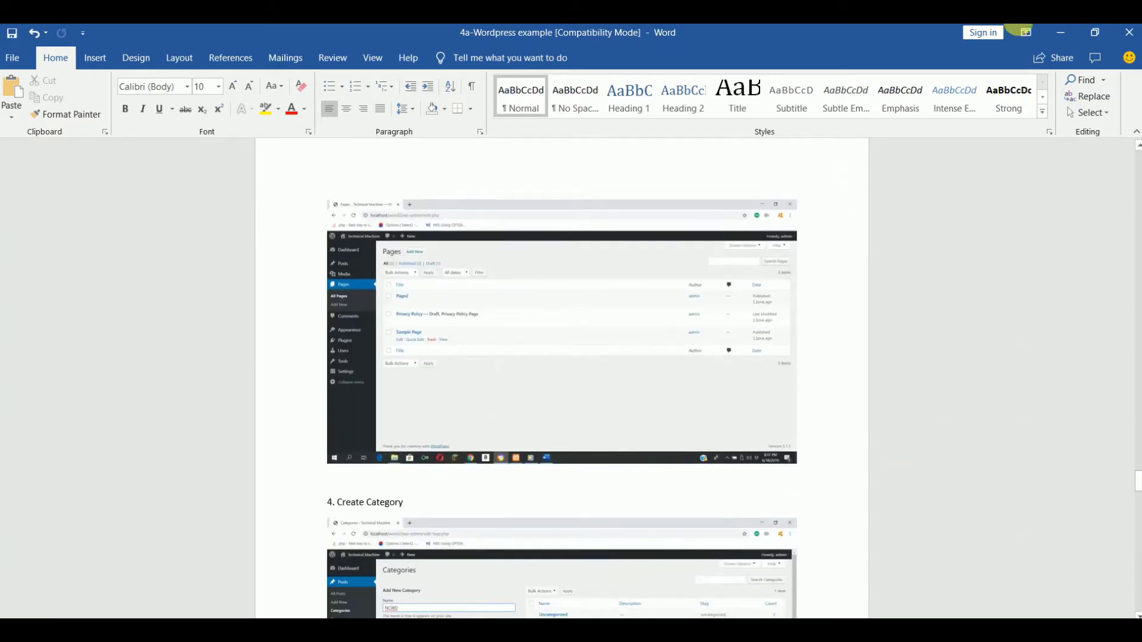
pyautogui.click(1058, 32)
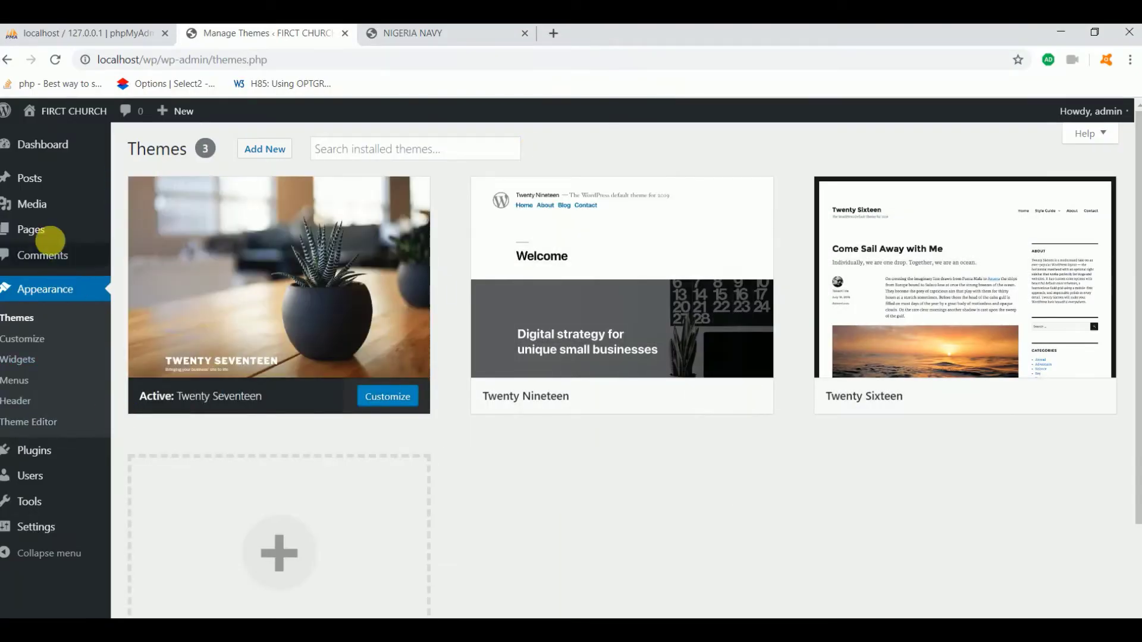
# - Retitle the Sample Page as Home and replace its body with the paragraph on a navy's strategic offensive and defensive role
pyautogui.click(37, 231)
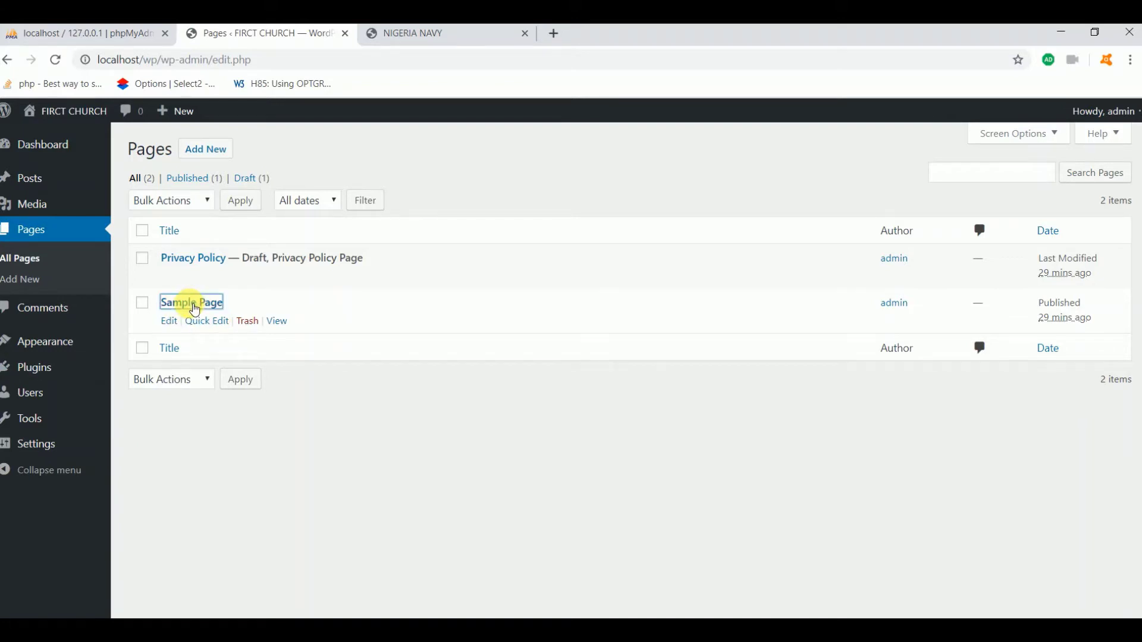
pyautogui.click(194, 304)
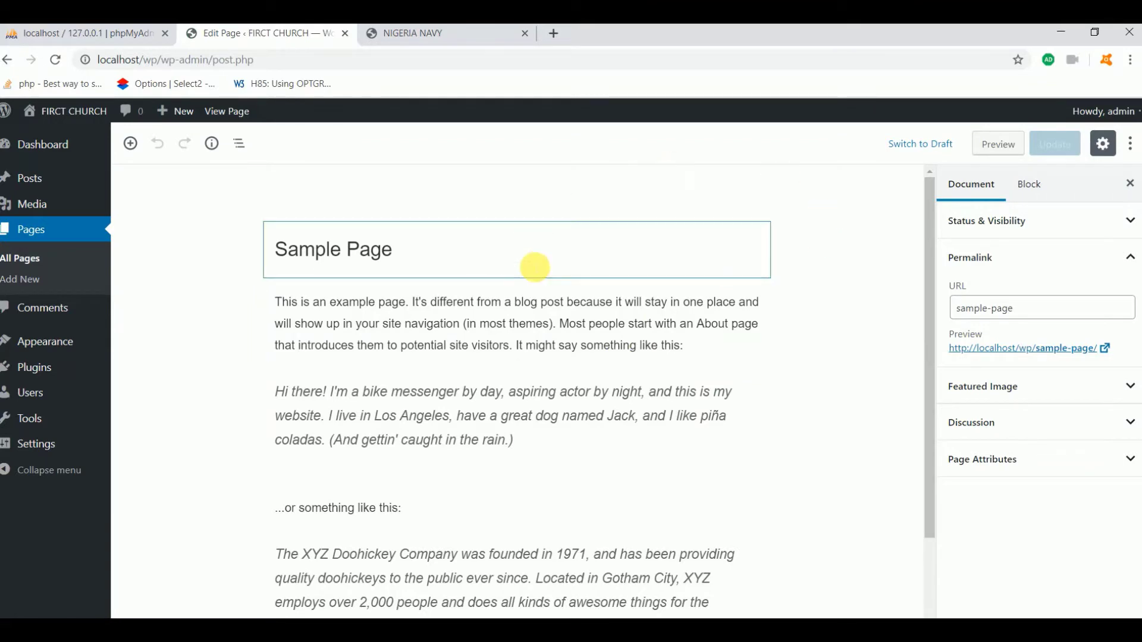
pyautogui.scroll(-2, 529, 292)
pyautogui.scroll(2, 496, 295)
pyautogui.click(400, 255)
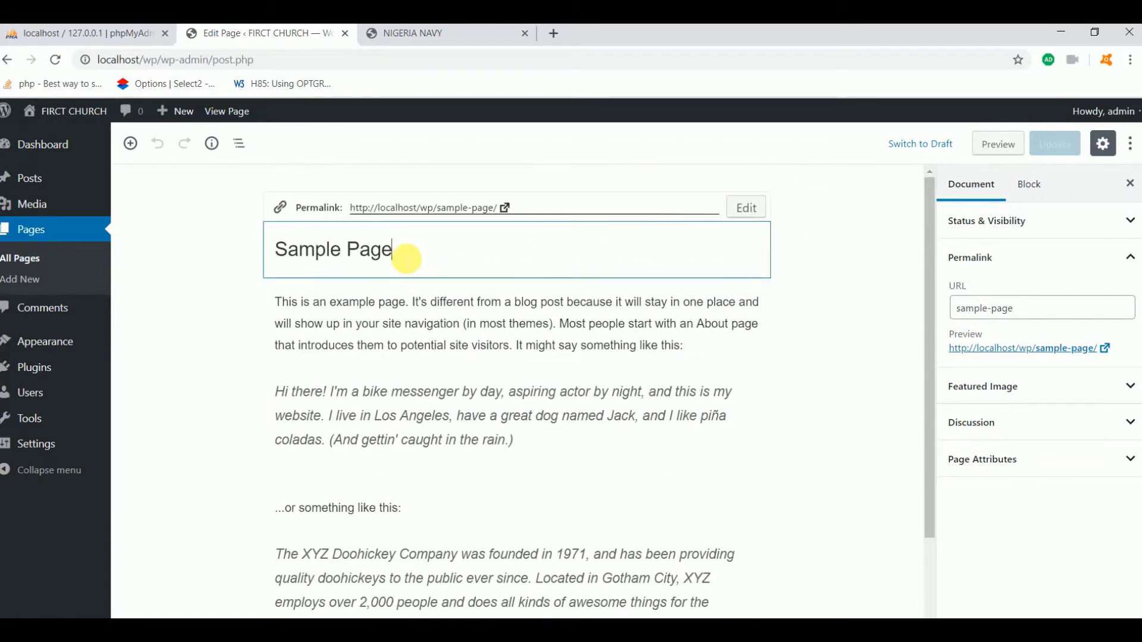
pyautogui.moveTo(431, 252); pyautogui.dragTo(239, 251)
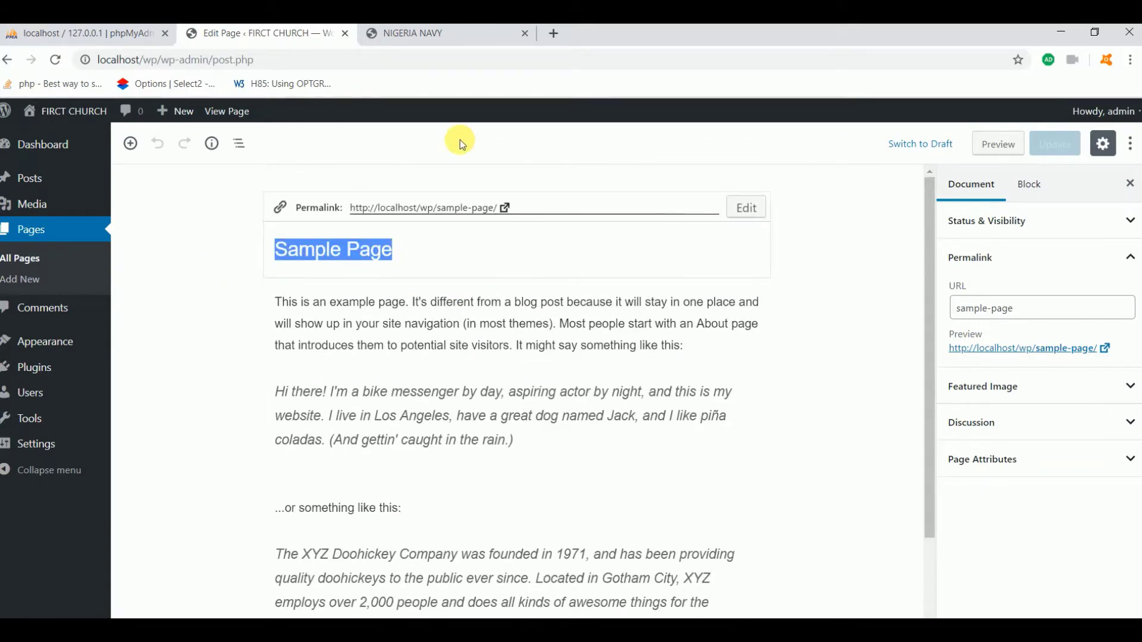
pyautogui.write('Home')
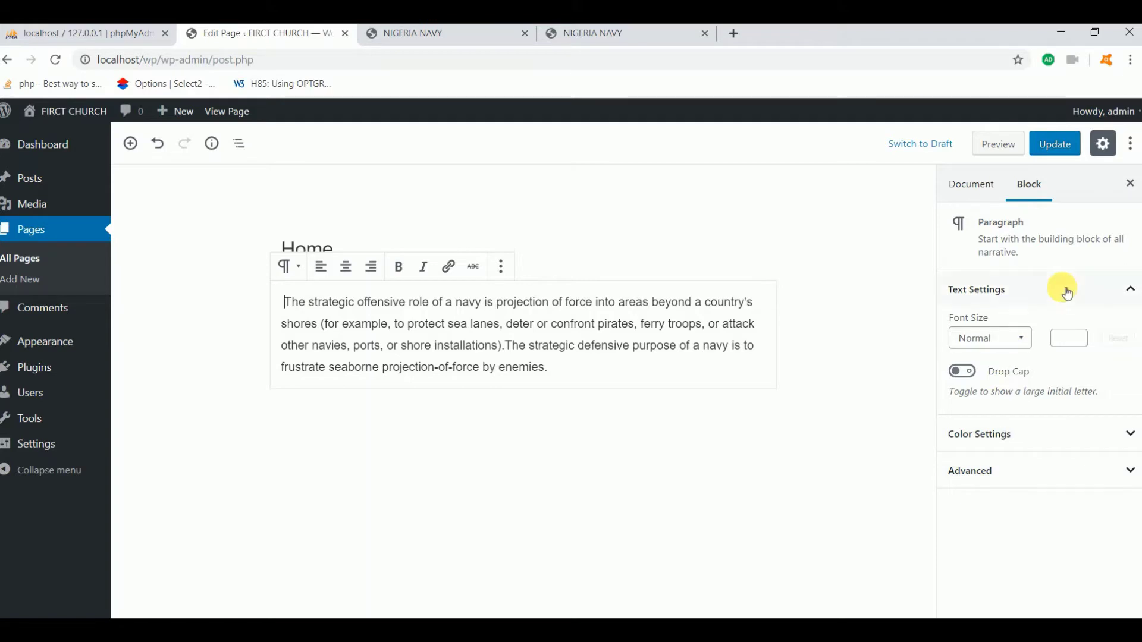
# - Look through the paragraph block's advanced and color settings
pyautogui.click(984, 477)
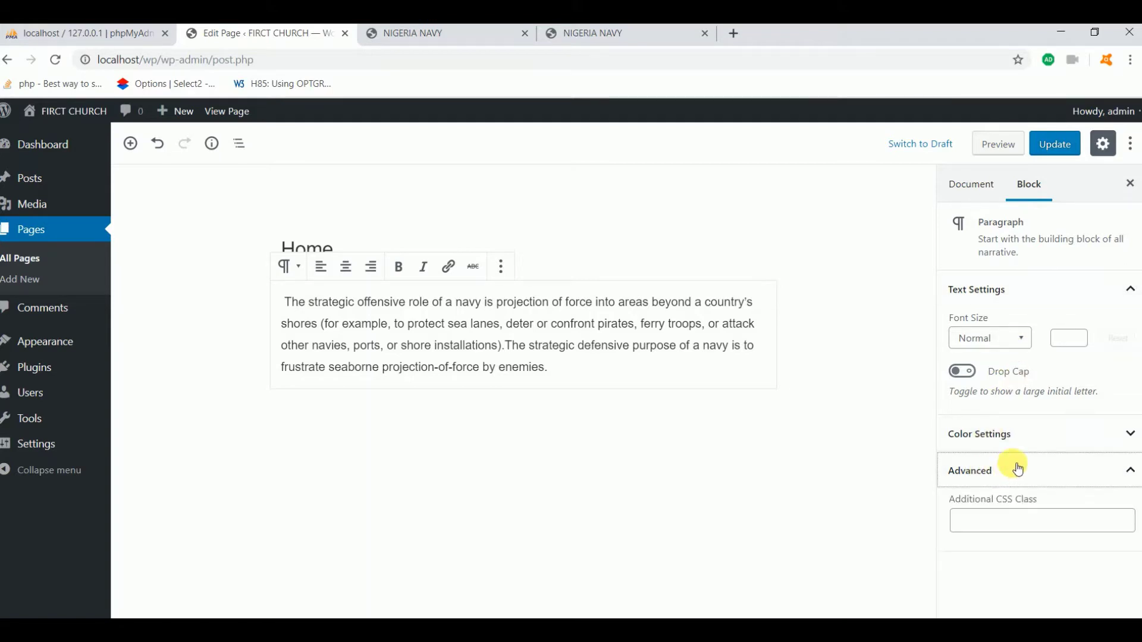
pyautogui.click(1001, 438)
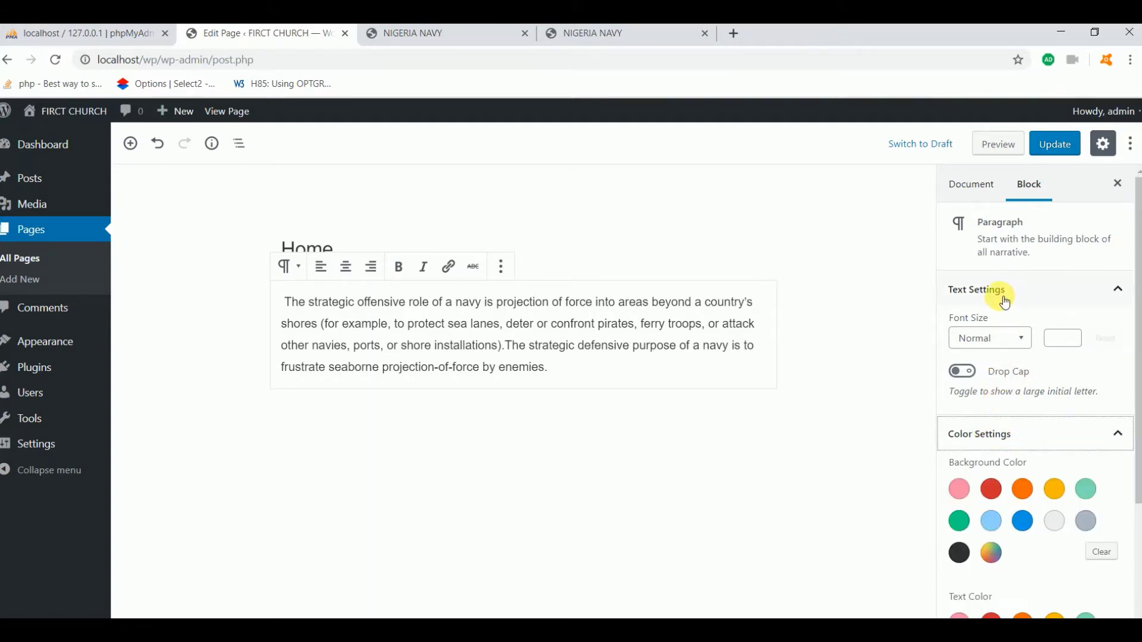
pyautogui.scroll(-3, 1124, 370)
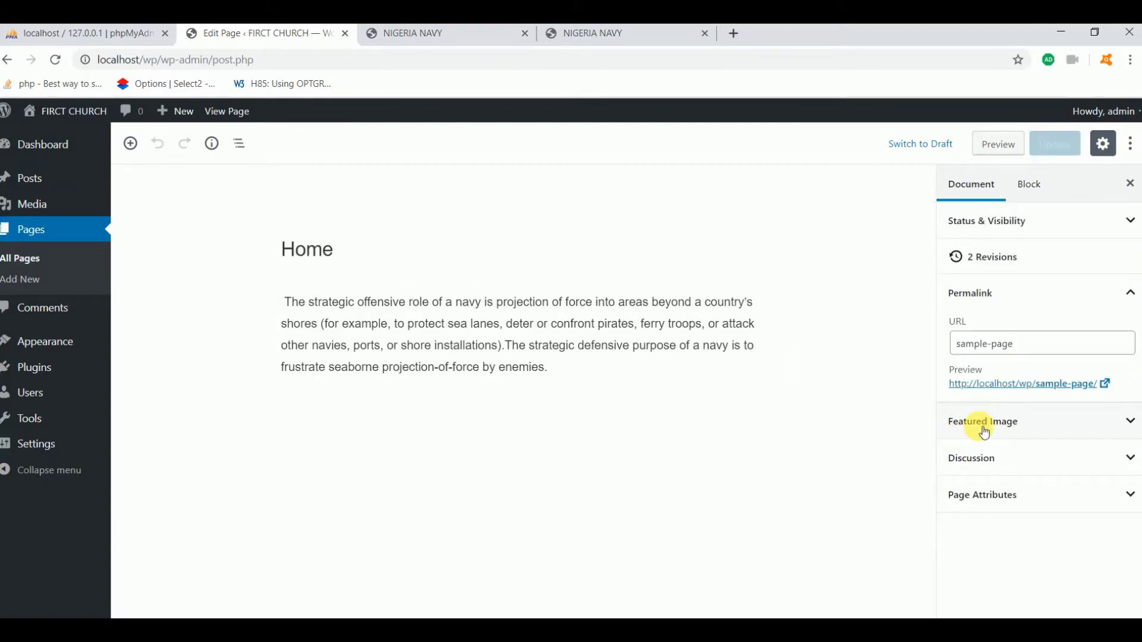
# - Upload code.gif as the Home page's featured image and update the page
pyautogui.click(982, 422)
pyautogui.click(1033, 458)
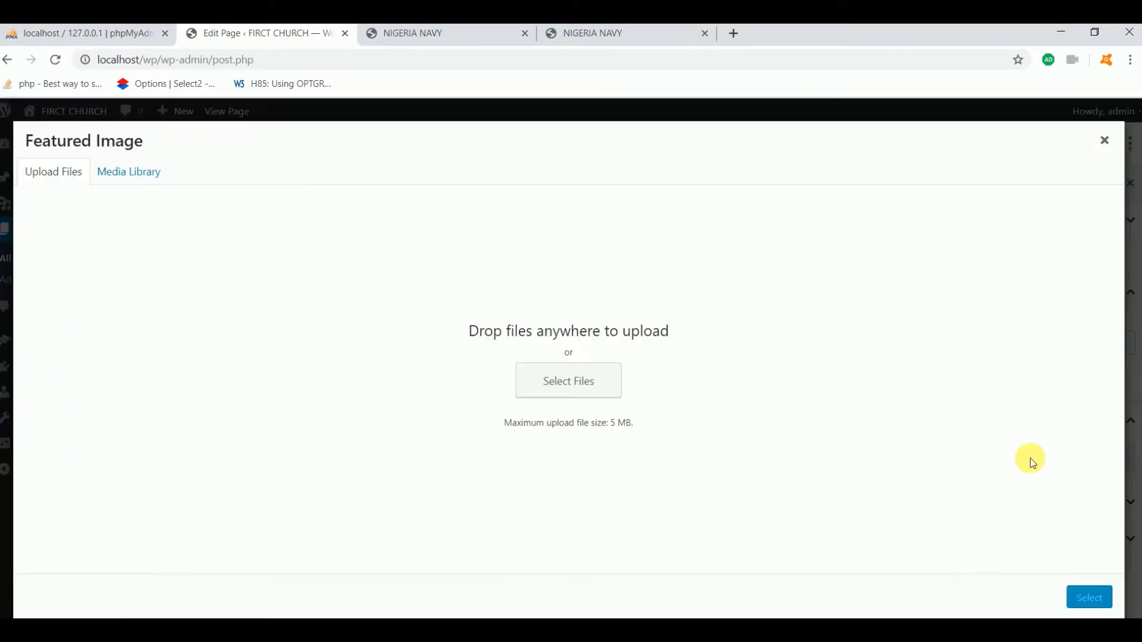
pyautogui.click(602, 397)
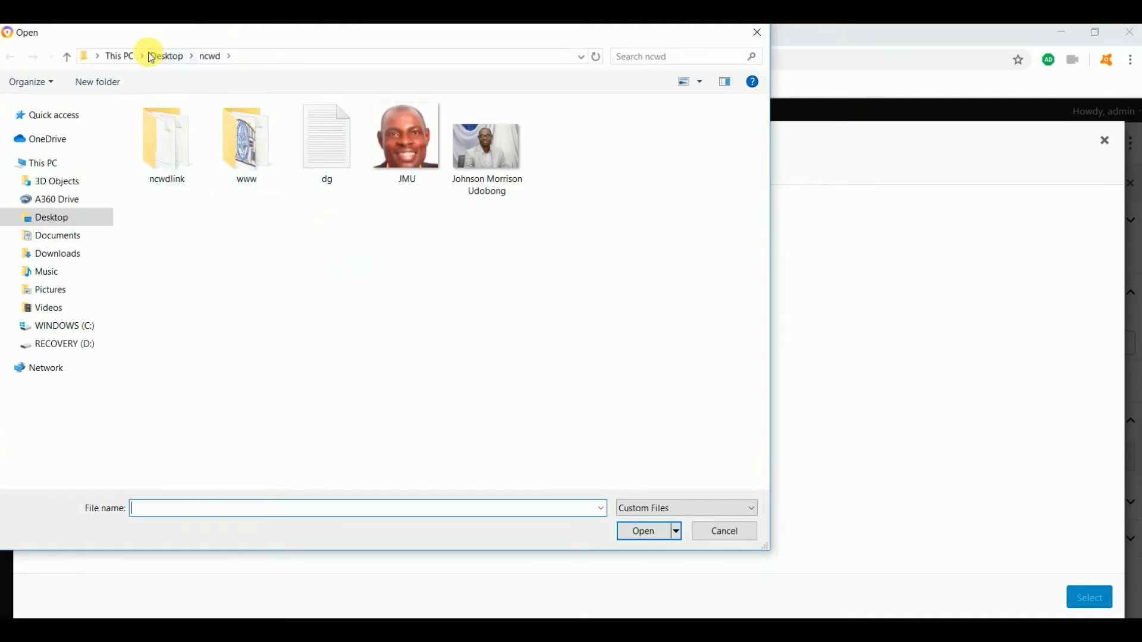
pyautogui.click(172, 56)
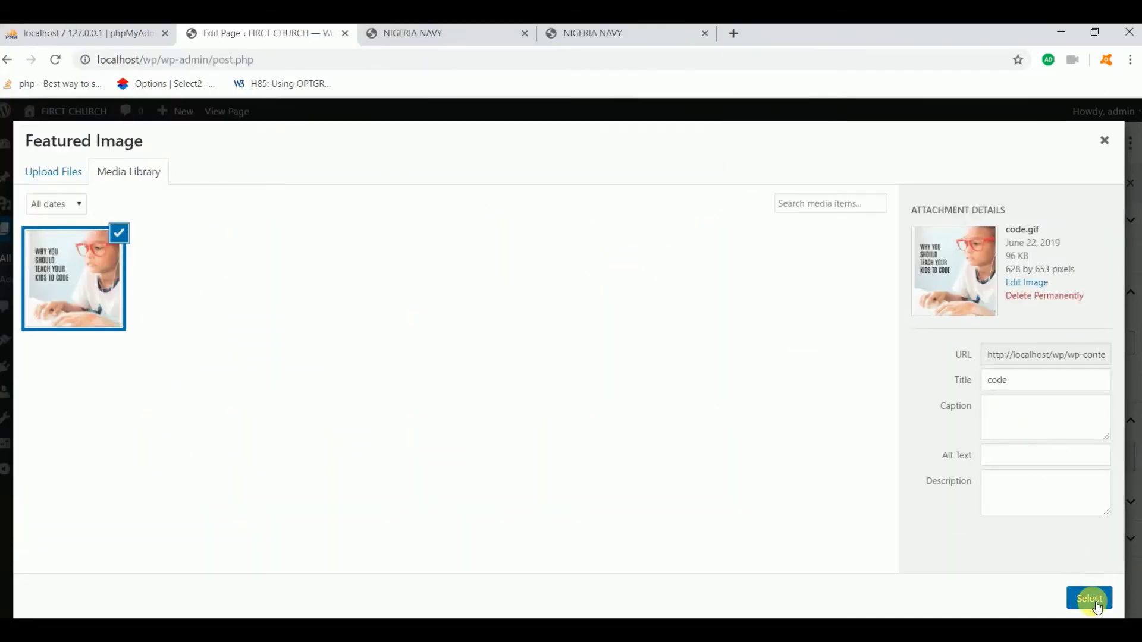
pyautogui.click(1097, 607)
pyautogui.click(1063, 145)
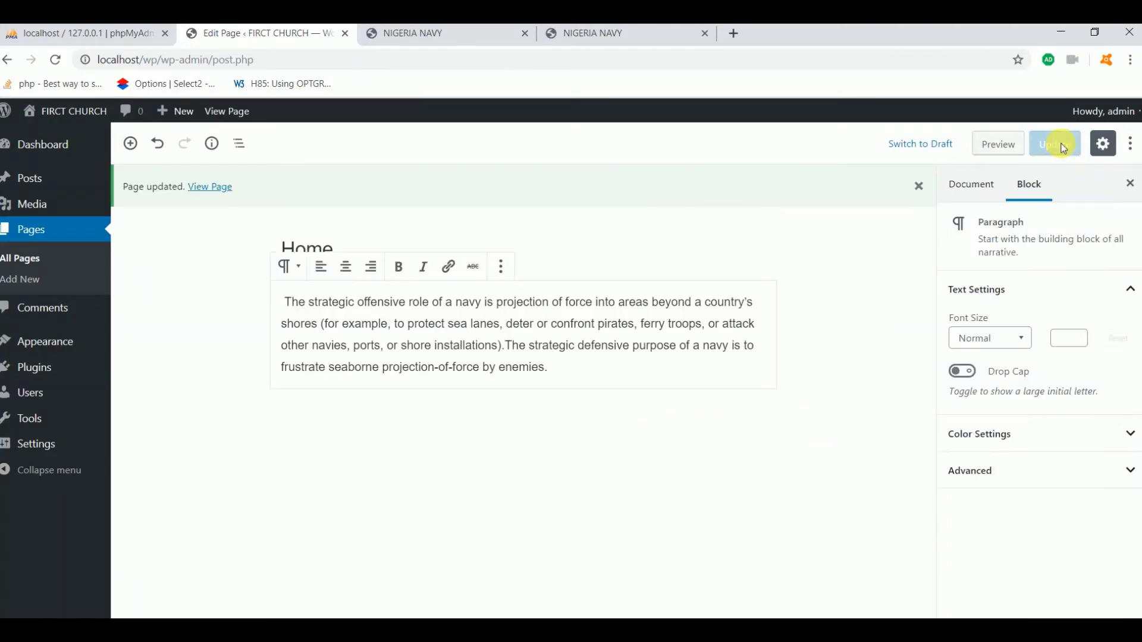
# - View the updated Home page on the site, checking the featured image and body text
pyautogui.click(220, 191)
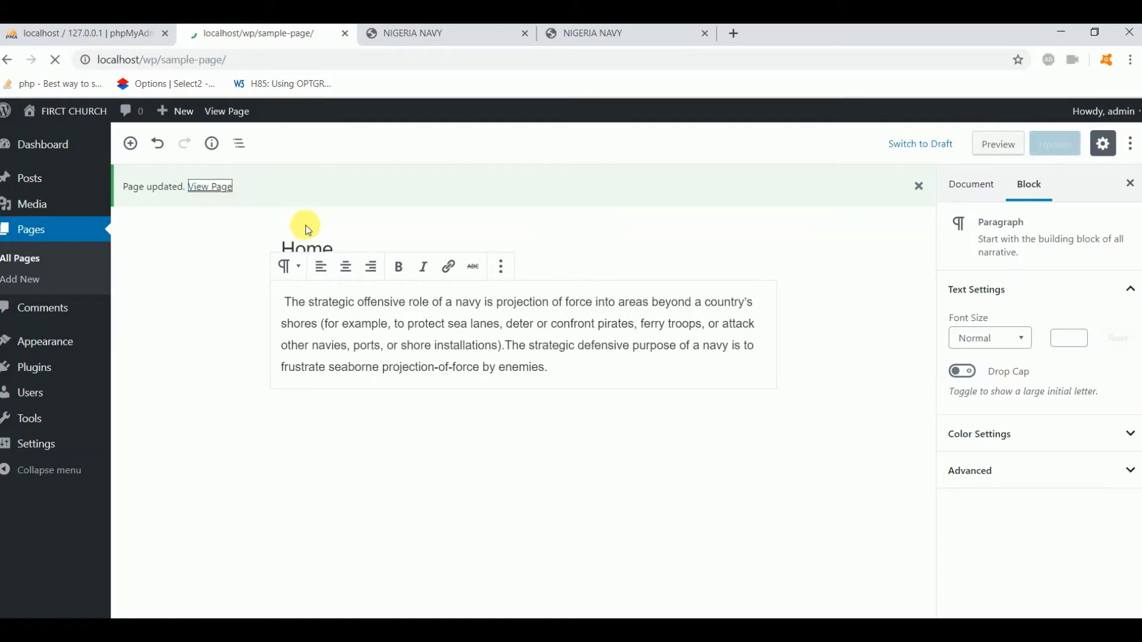
pyautogui.scroll(-4, 596, 327)
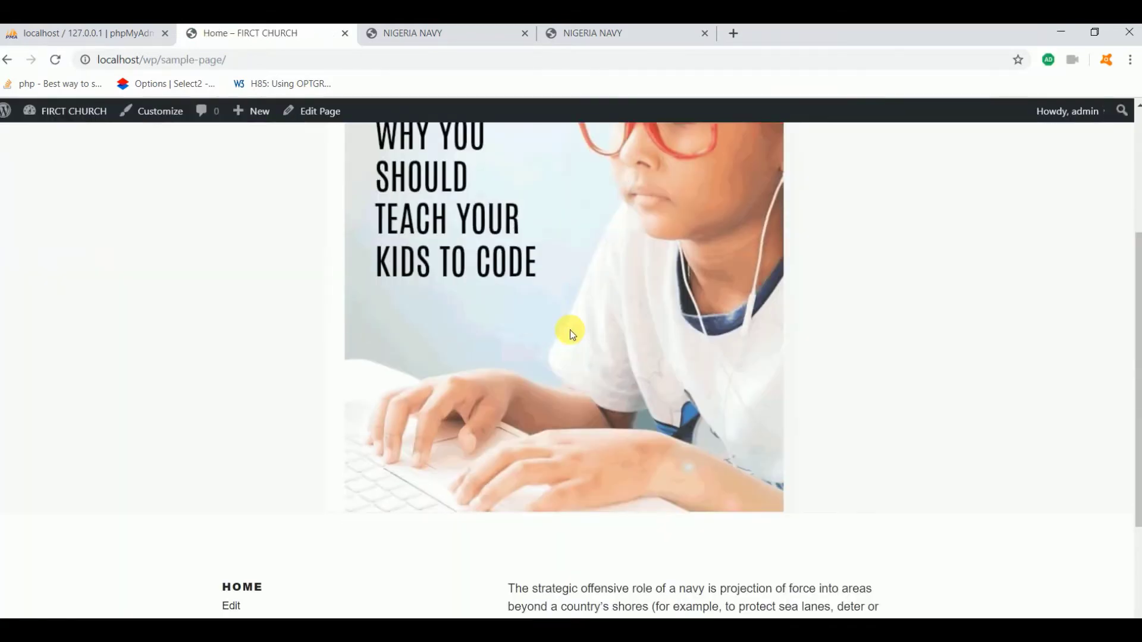
pyautogui.scroll(-3, 570, 333)
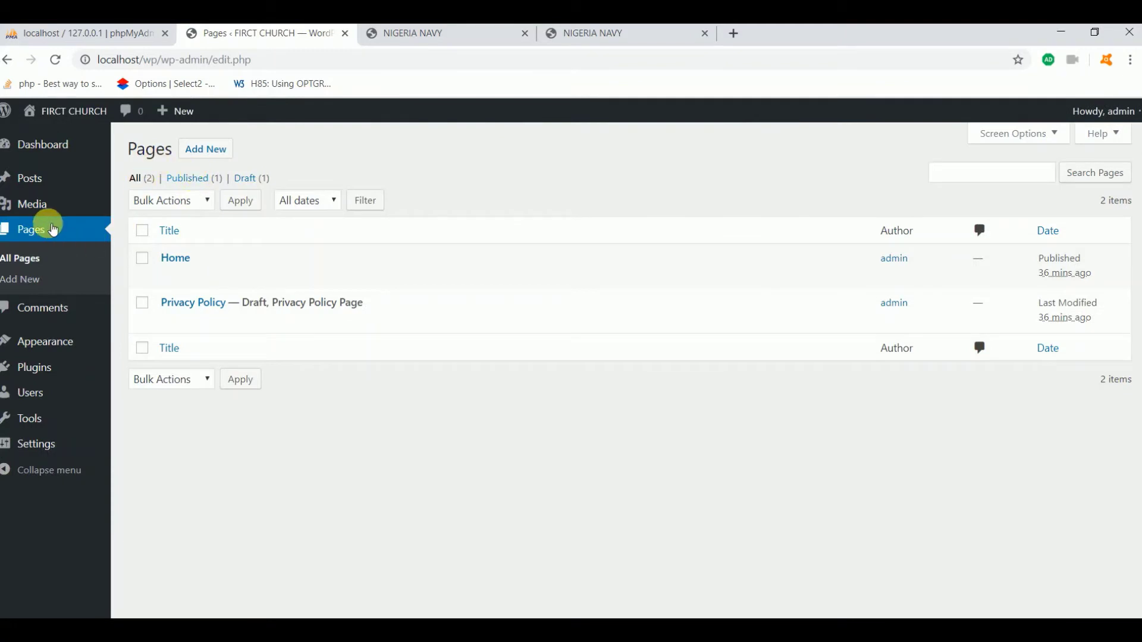
# - Create and publish a page titled About Us containing the navy description and STATUS paragraphs
pyautogui.click(215, 155)
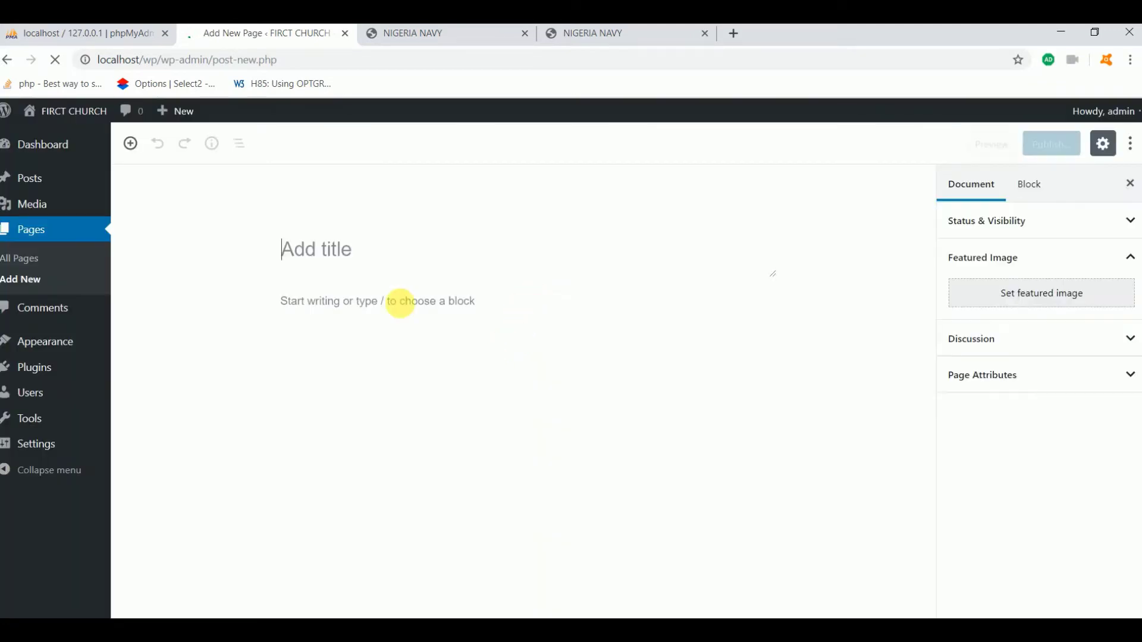
pyautogui.click(363, 252)
pyautogui.write('A')
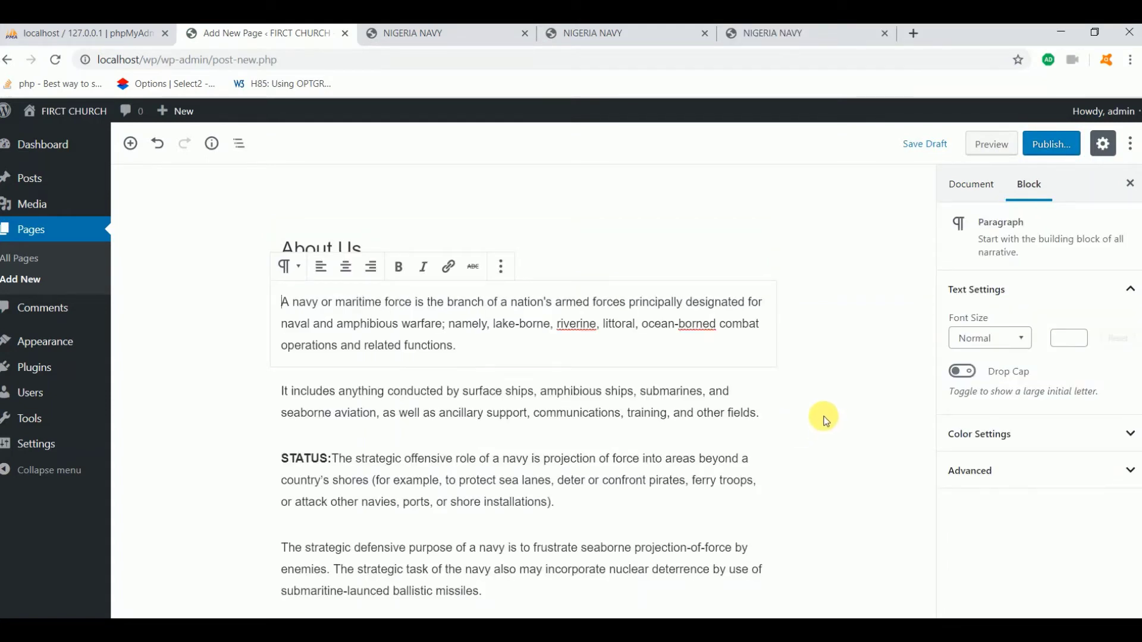
pyautogui.click(1051, 144)
pyautogui.click(1064, 146)
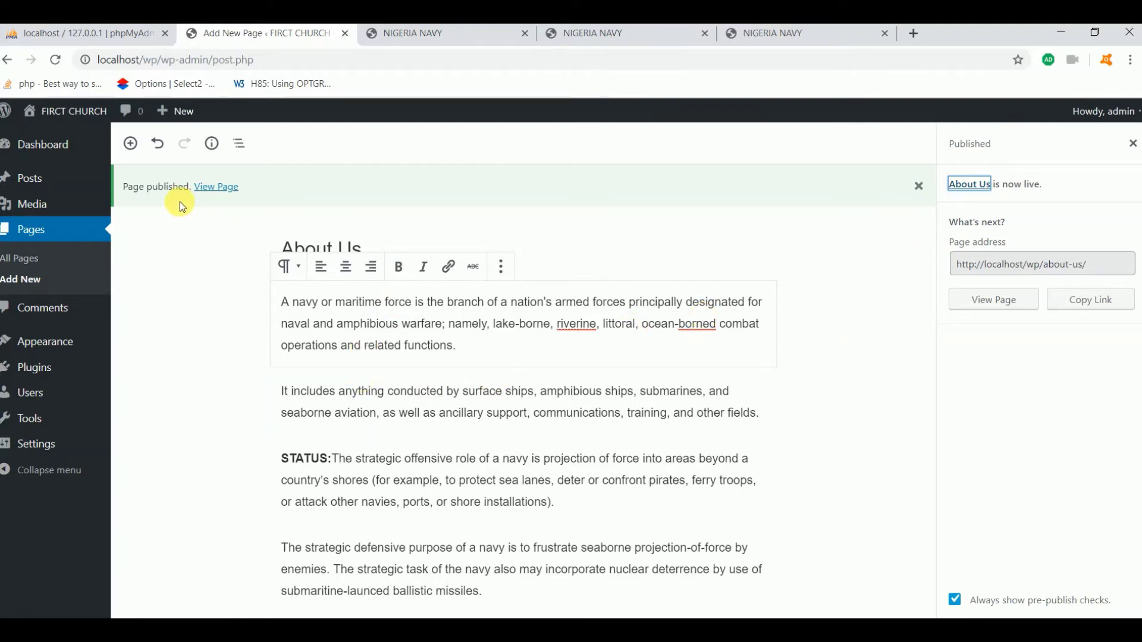
# - View the published About Us page on the site and check its text
pyautogui.click(220, 186)
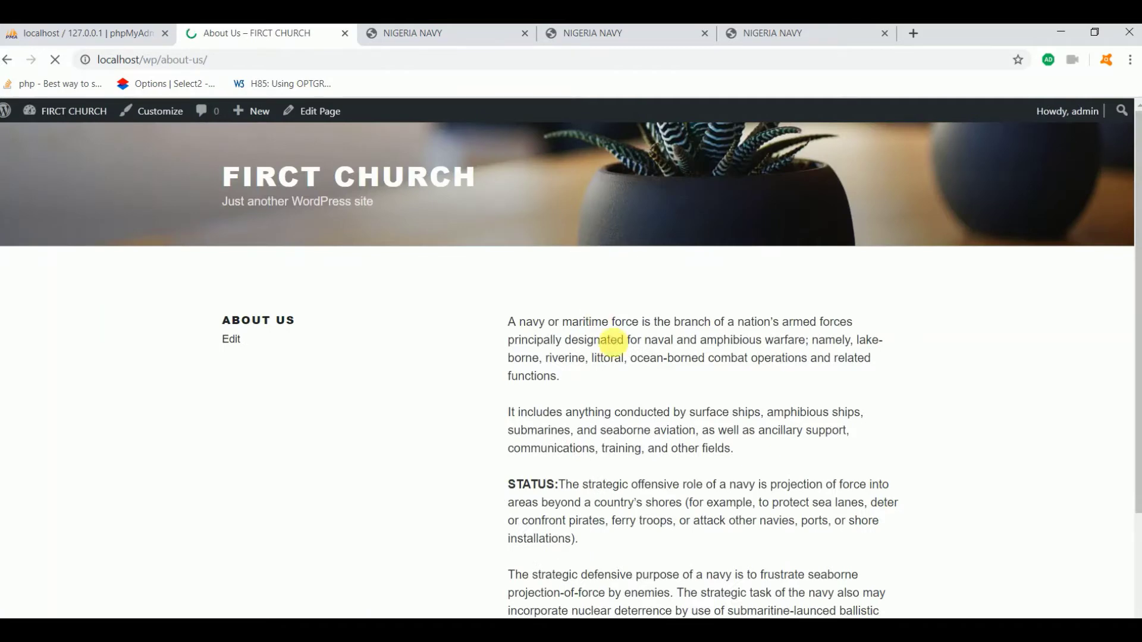
pyautogui.scroll(-3, 681, 413)
pyautogui.scroll(3, 683, 418)
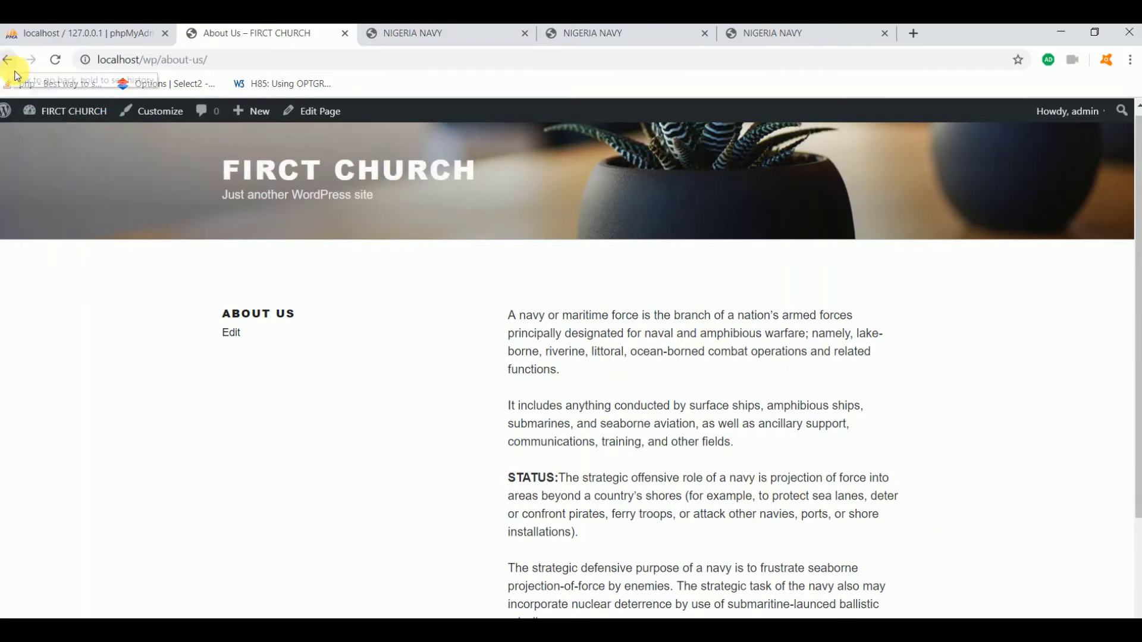
# - Return to the site's admin dashboard and go to its Pages section
pyautogui.moveTo(80, 121)
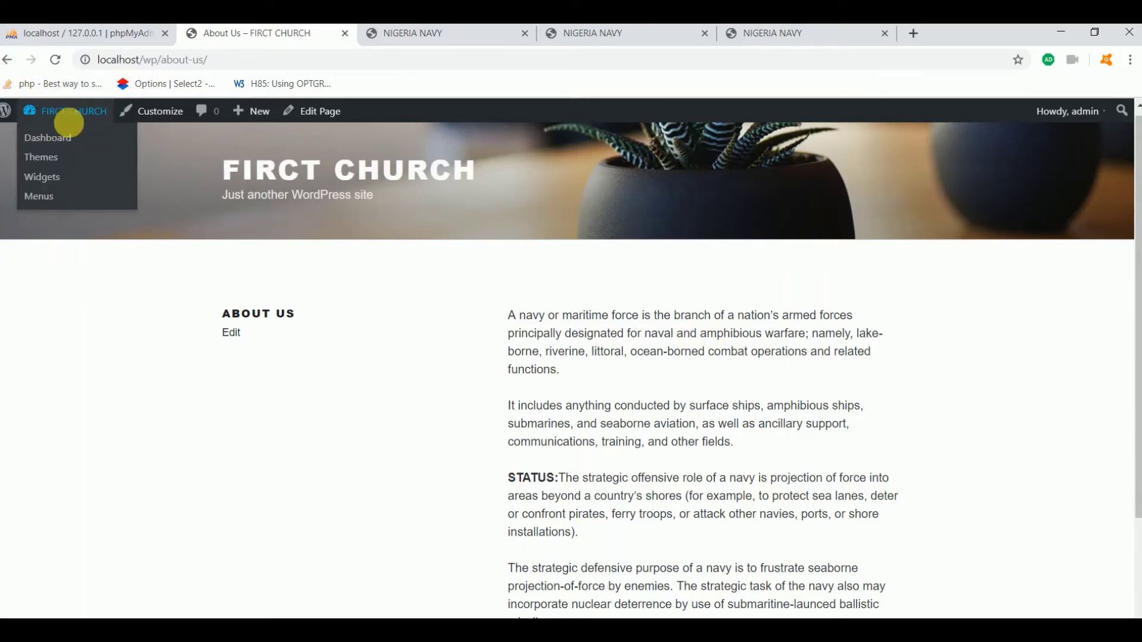
pyautogui.click(48, 137)
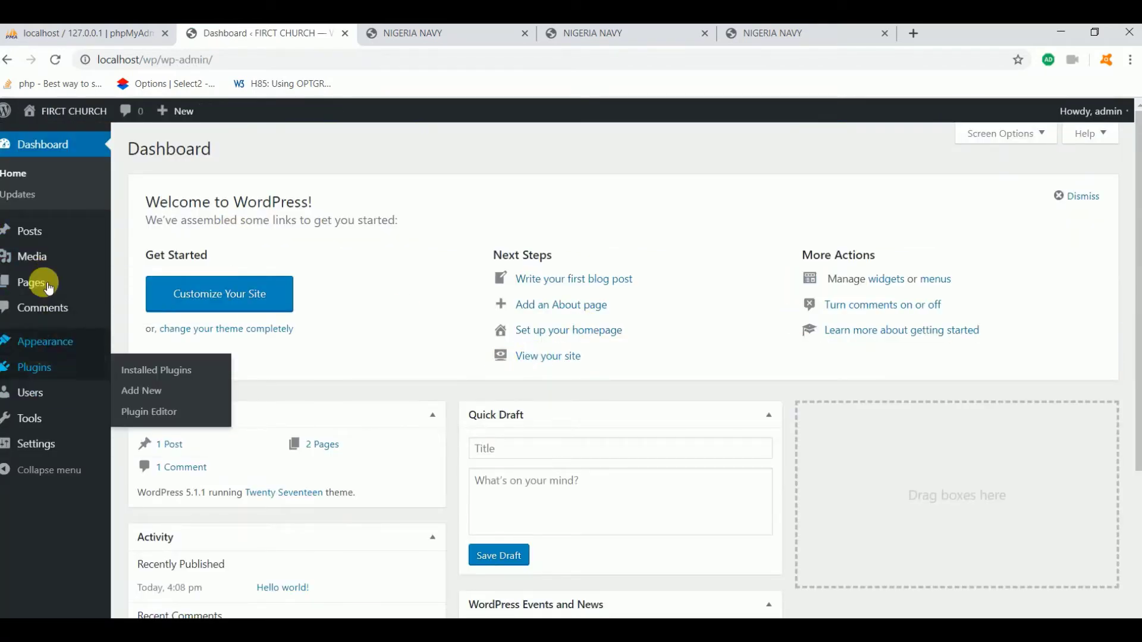
pyautogui.moveTo(46, 269)
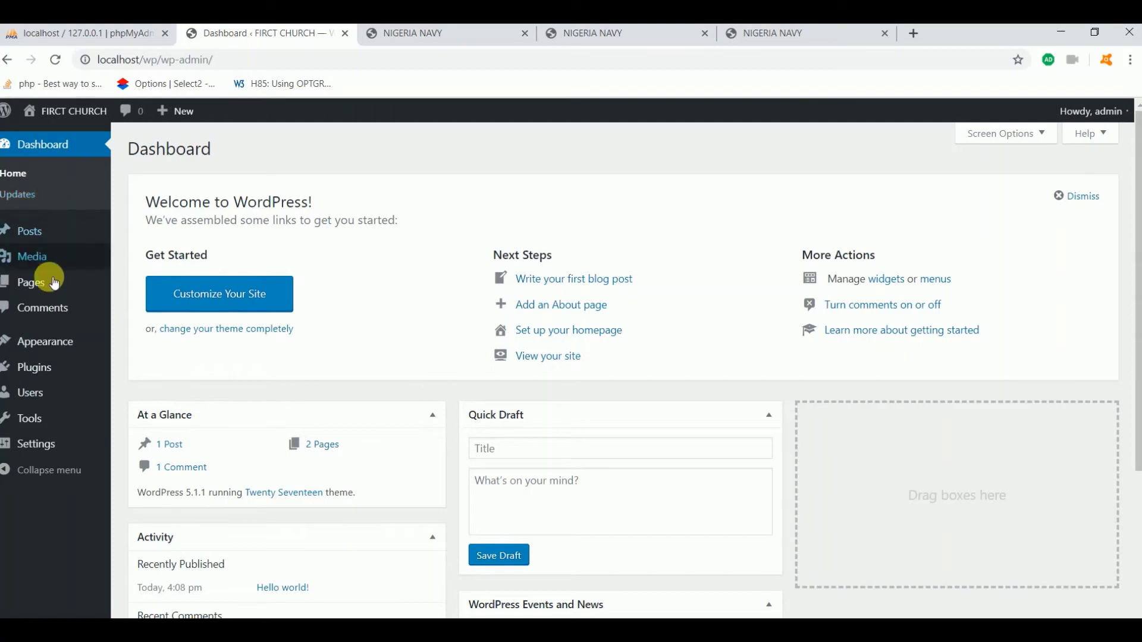
pyautogui.click(52, 282)
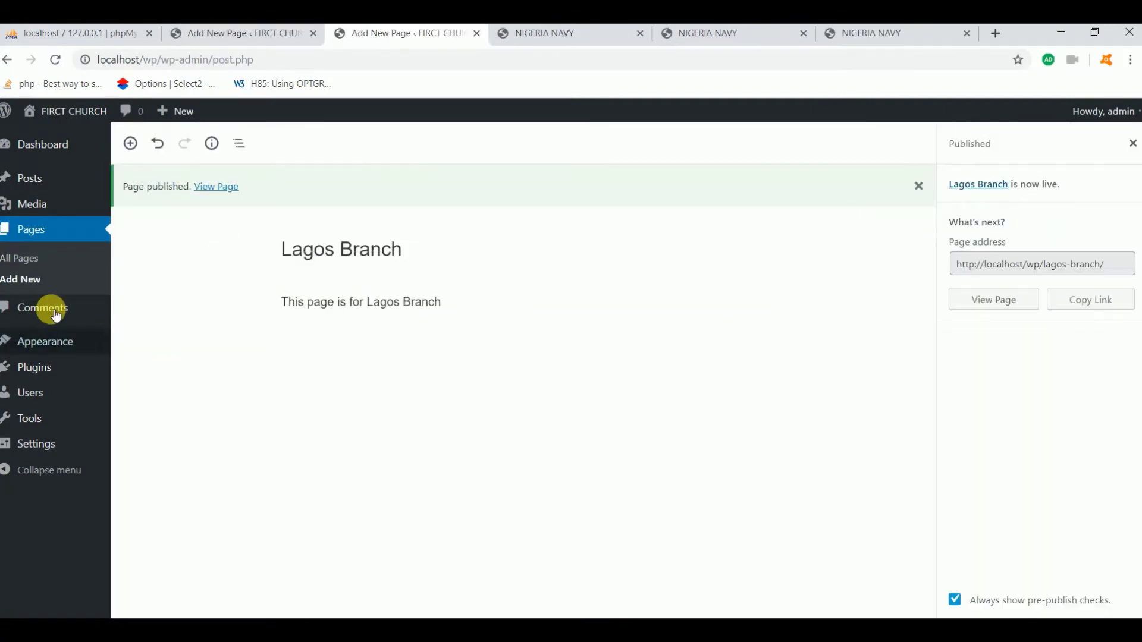
# - Review the full list of the site's pages, including the Location page and the branch pages
pyautogui.click(78, 233)
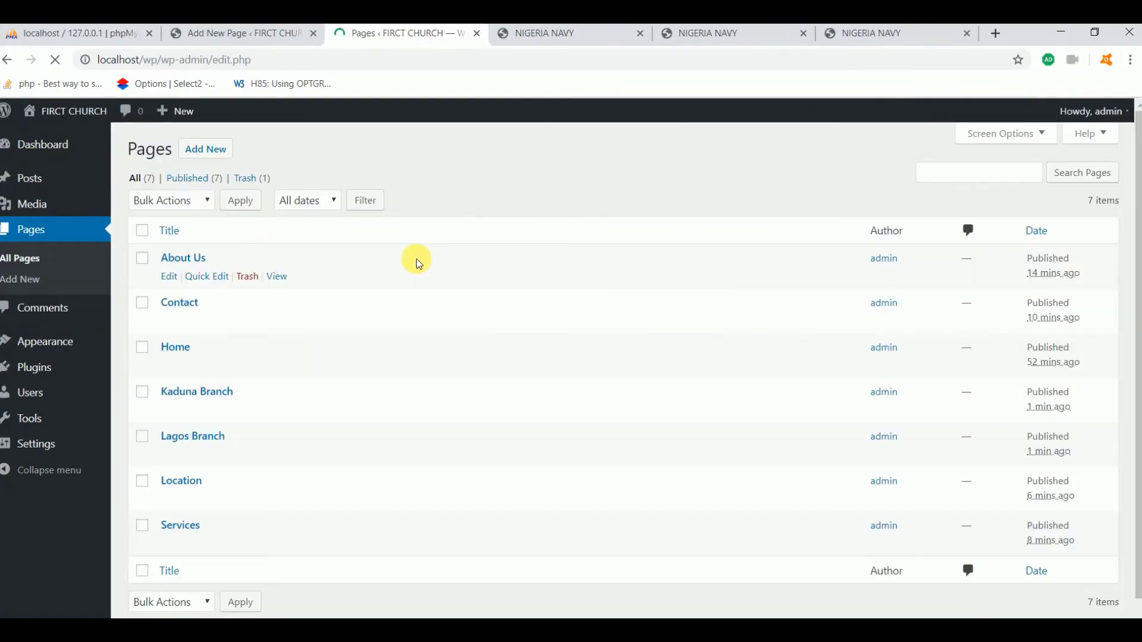
pyautogui.scroll(-1, 331, 272)
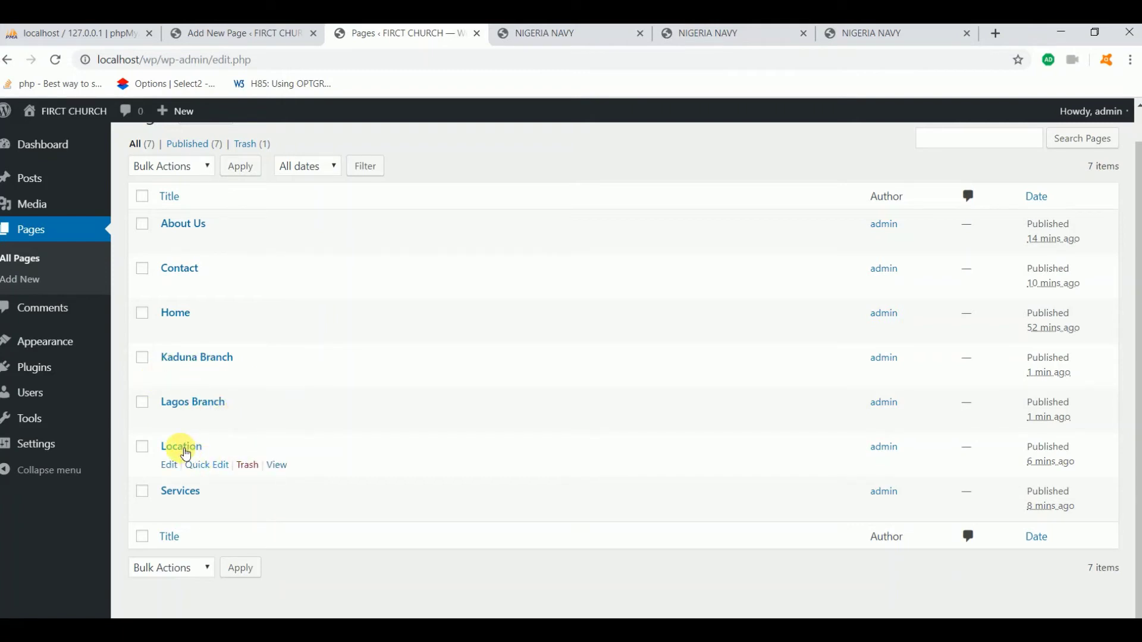
pyautogui.scroll(1, 186, 454)
# - Add the Lagos Branch, Kaduna Branch, Location, Services, Contact, About Us and Home pages to Main Menu
pyautogui.moveTo(52, 340)
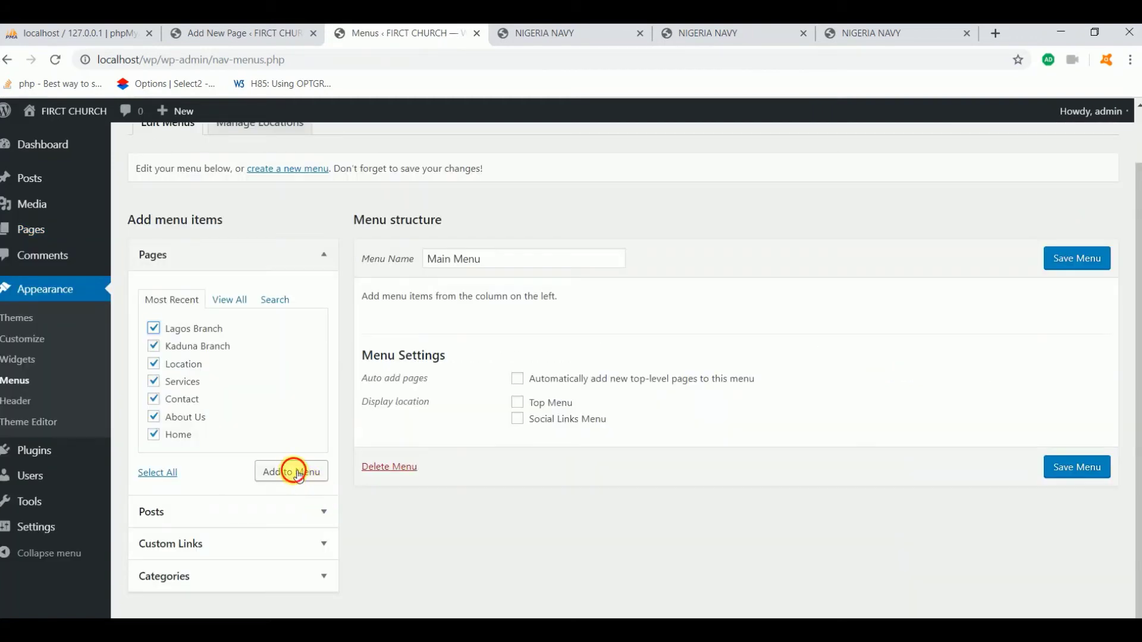
pyautogui.click(296, 472)
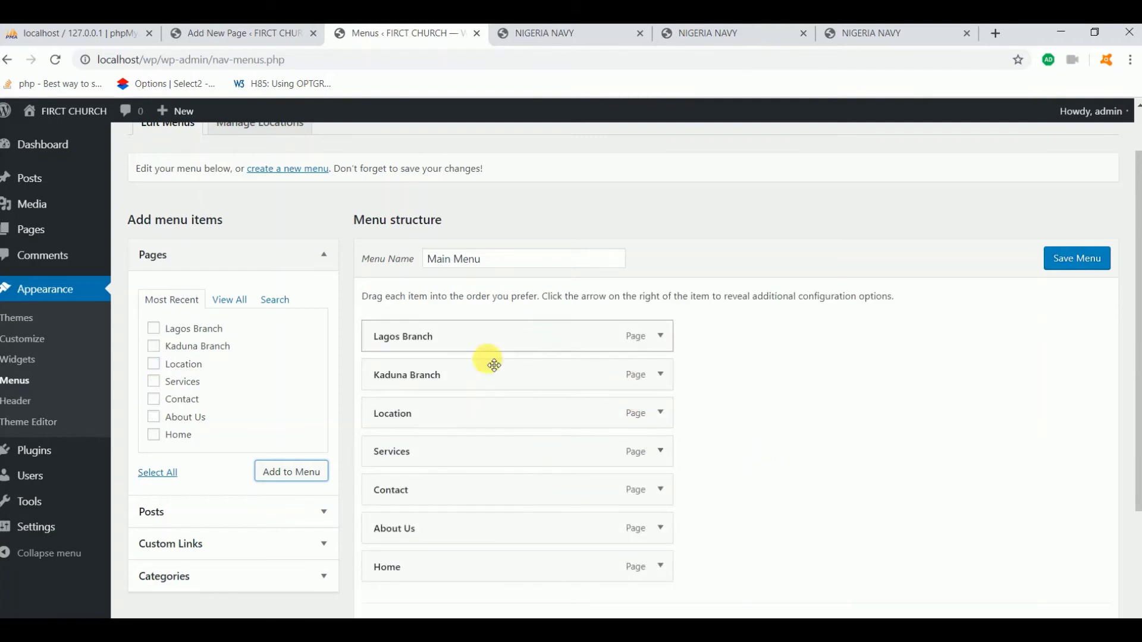
# - Move Lagos Branch beneath Location in the menu structure as a sub item
pyautogui.scroll(-1, 755, 512)
pyautogui.scroll(-1, 754, 509)
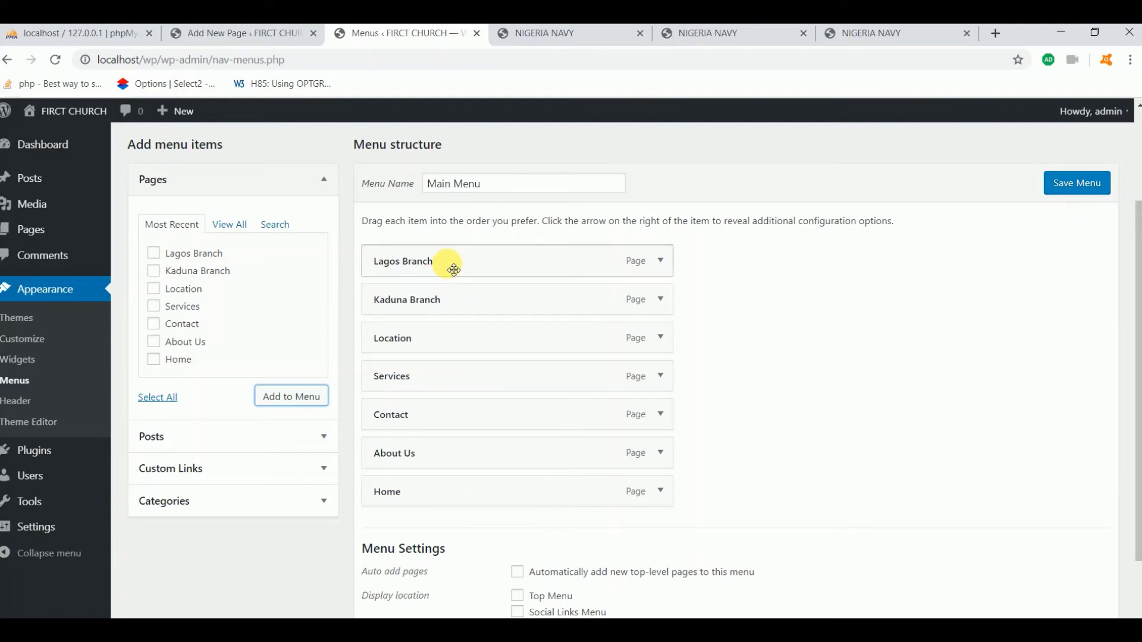
pyautogui.moveTo(455, 275); pyautogui.dragTo(476, 336)
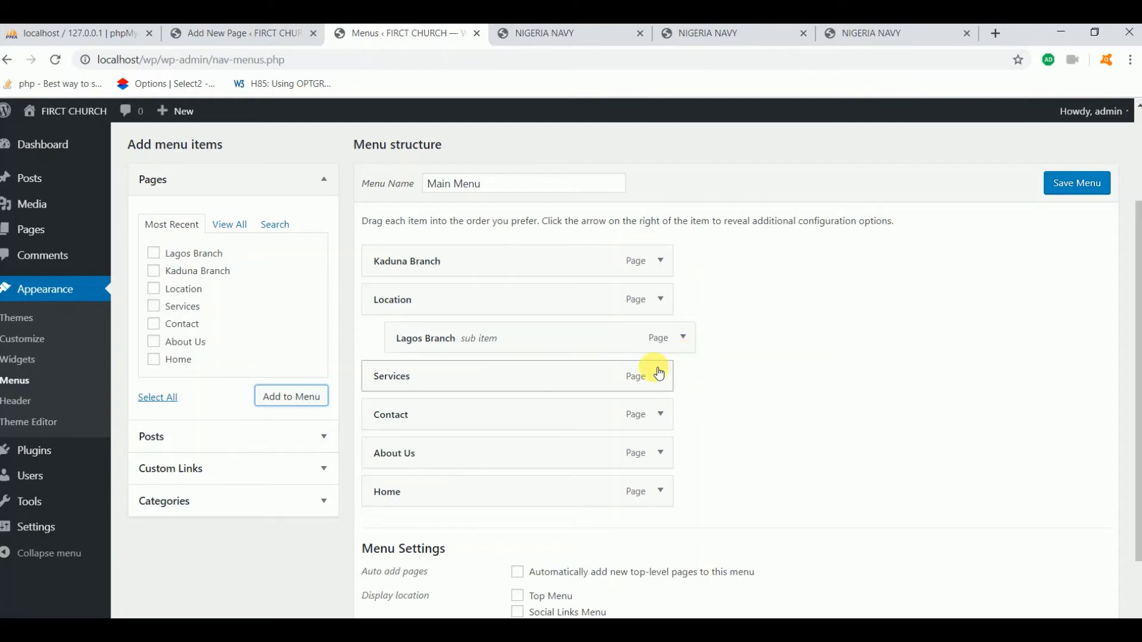
# - Move Kaduna Branch below Lagos Branch in the menu structure as a sub item of Location
pyautogui.moveTo(508, 263); pyautogui.dragTo(541, 344)
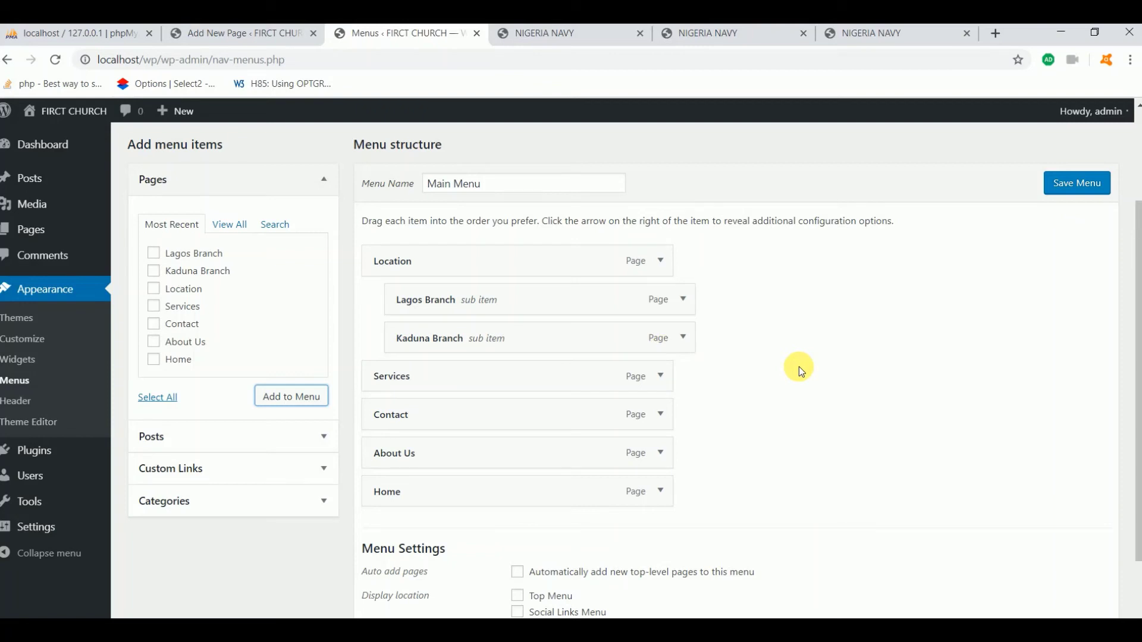
pyautogui.moveTo(525, 345)
pyautogui.mouseDown()
pyautogui.moveTo(548, 334)
pyautogui.moveTo(537, 347)
pyautogui.mouseUp()
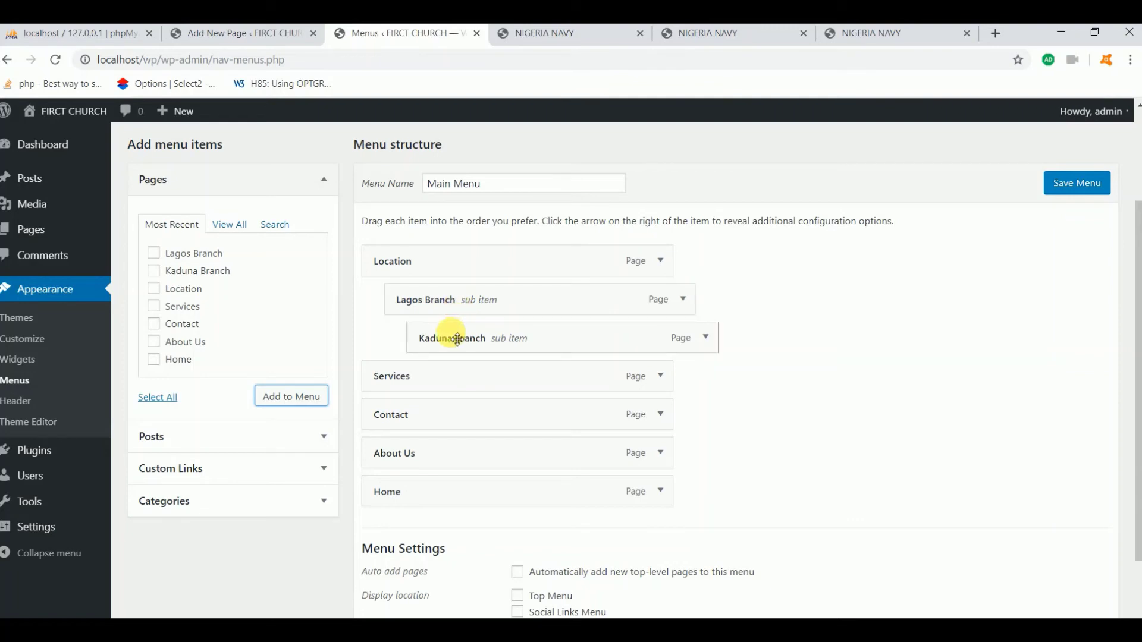
pyautogui.moveTo(457, 339); pyautogui.dragTo(396, 321)
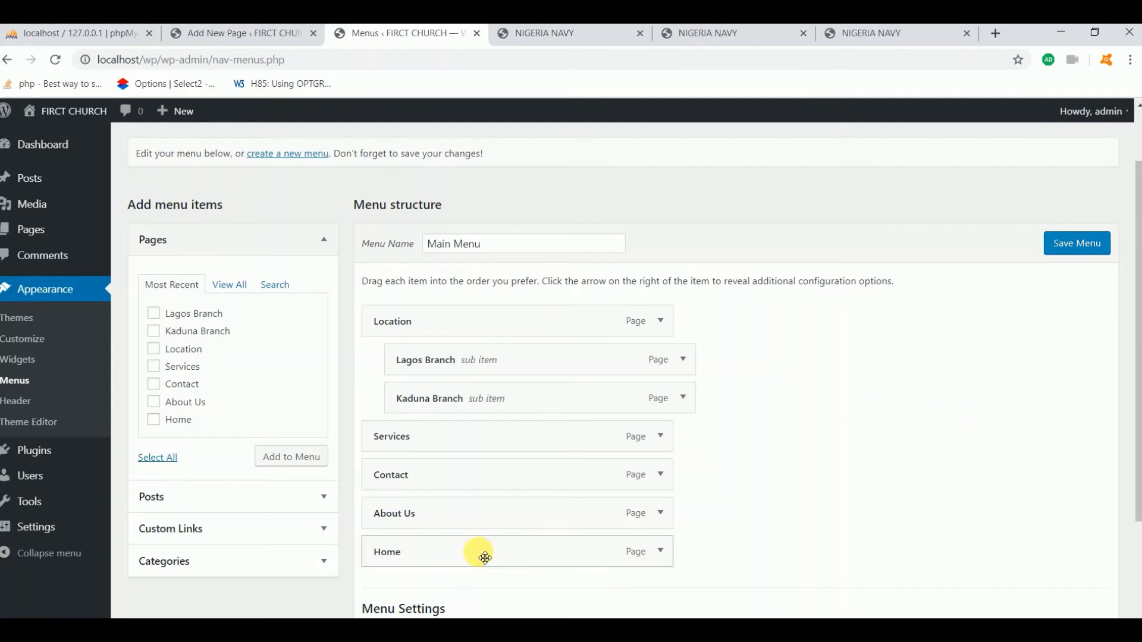
# - Reorder the top-level menu items to Home, About Us, Location, Services and Contact
pyautogui.moveTo(485, 557); pyautogui.dragTo(476, 321)
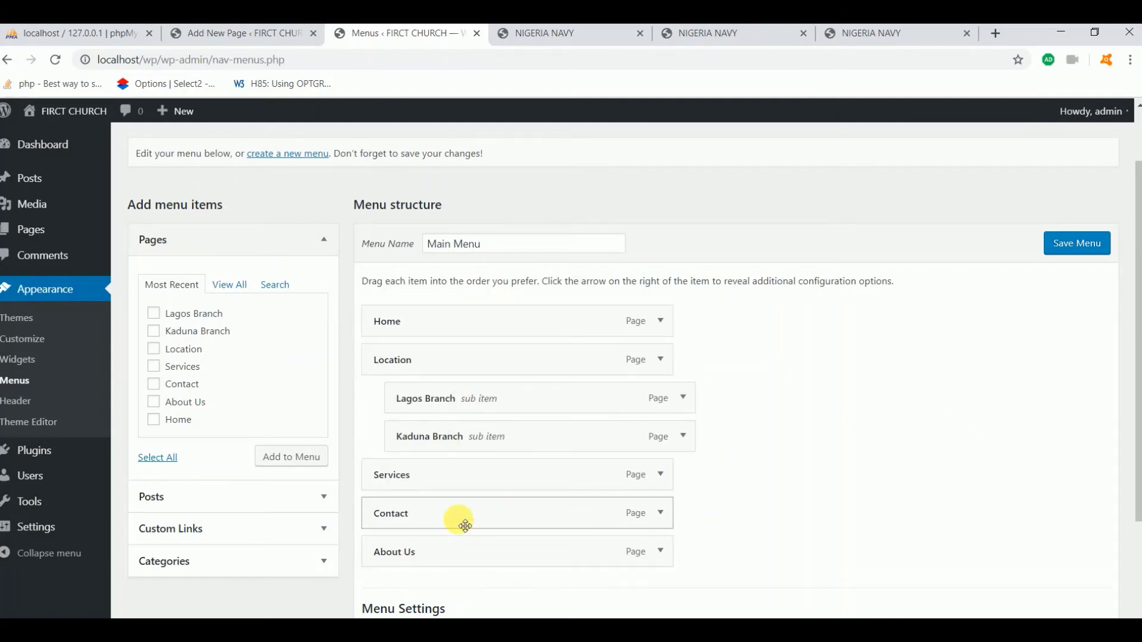
pyautogui.moveTo(464, 527); pyautogui.dragTo(467, 564)
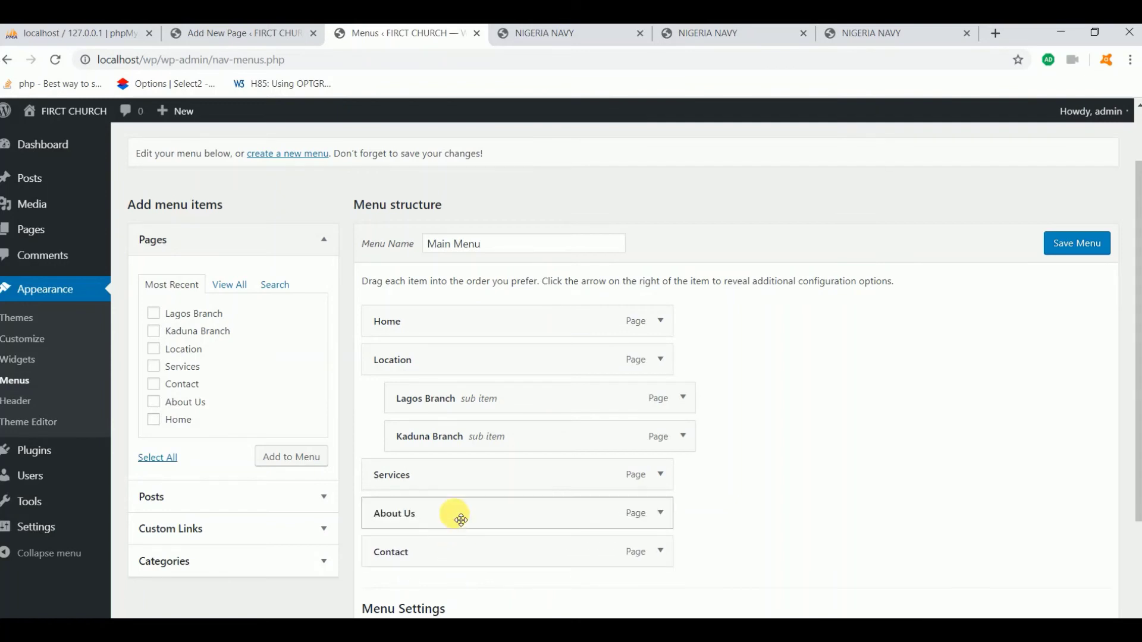
pyautogui.moveTo(461, 520); pyautogui.dragTo(455, 370)
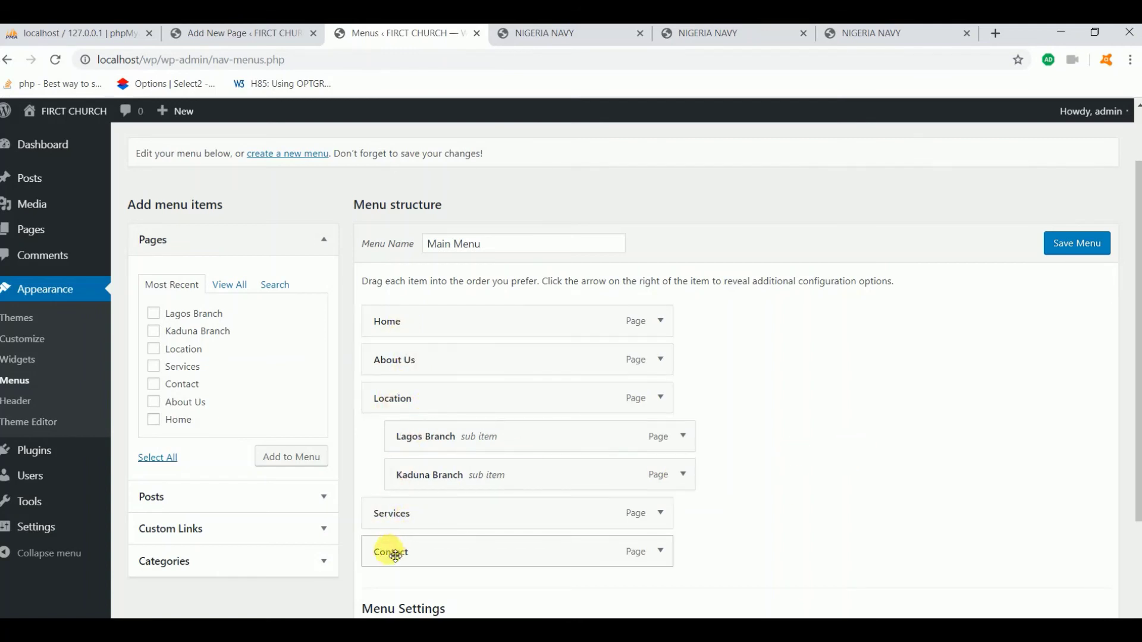
# - Enable automatic adding of new top-level pages and the Top Menu display location, and save Main Menu
pyautogui.scroll(-3, 750, 473)
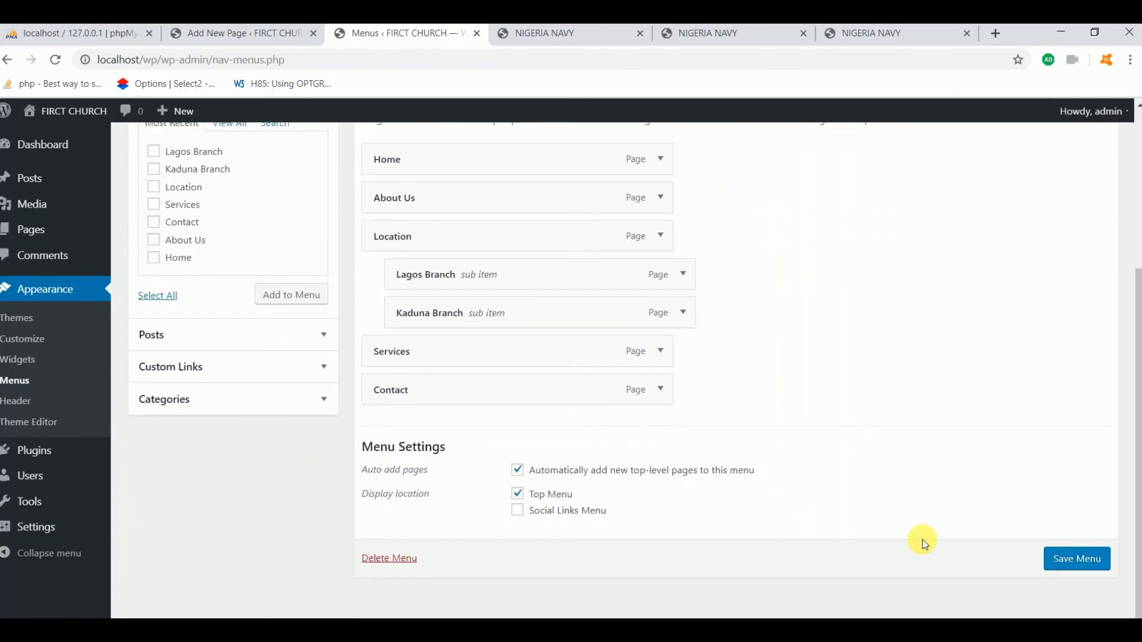
pyautogui.click(1077, 571)
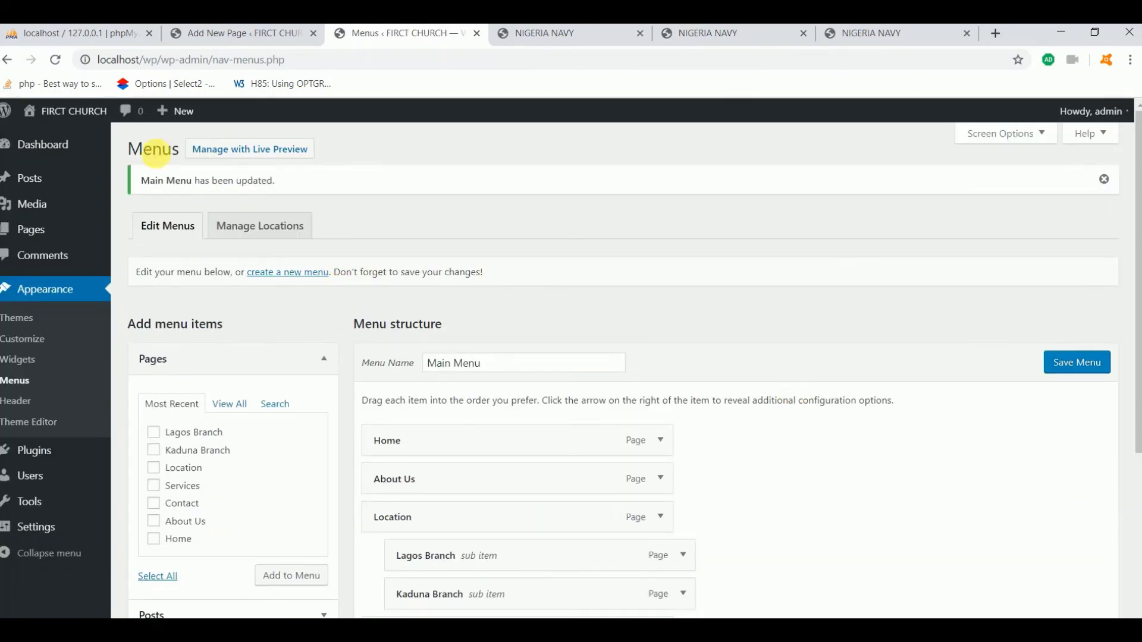
# - Visit the site's front page and check the sub items under Location in its navigation menu
pyautogui.click(74, 111)
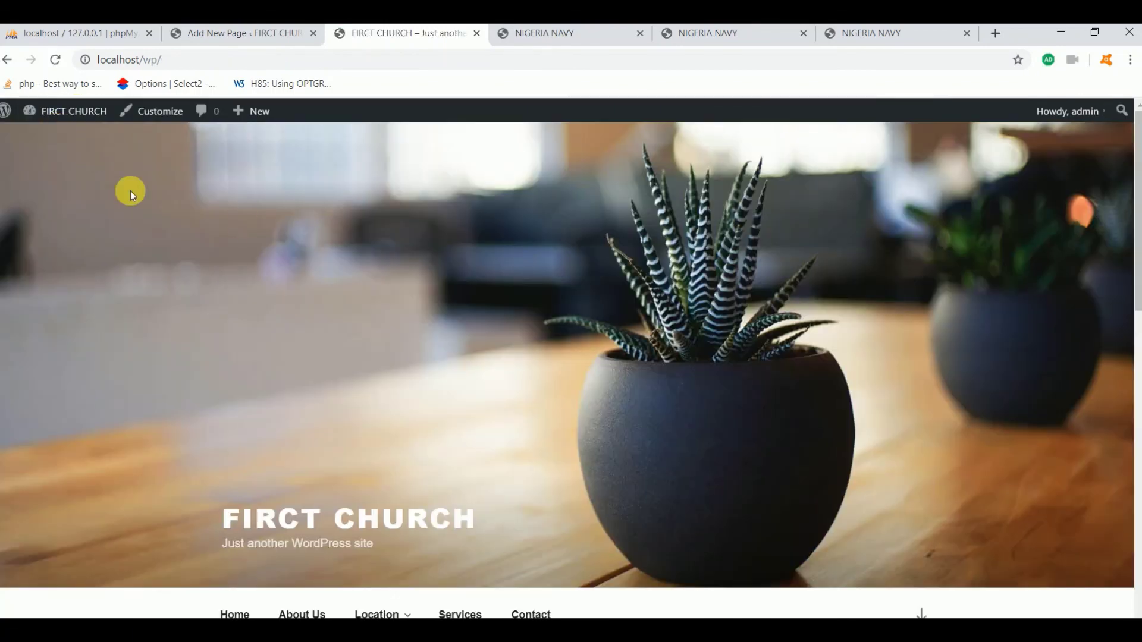
pyautogui.scroll(-4, 603, 364)
pyautogui.moveTo(378, 409)
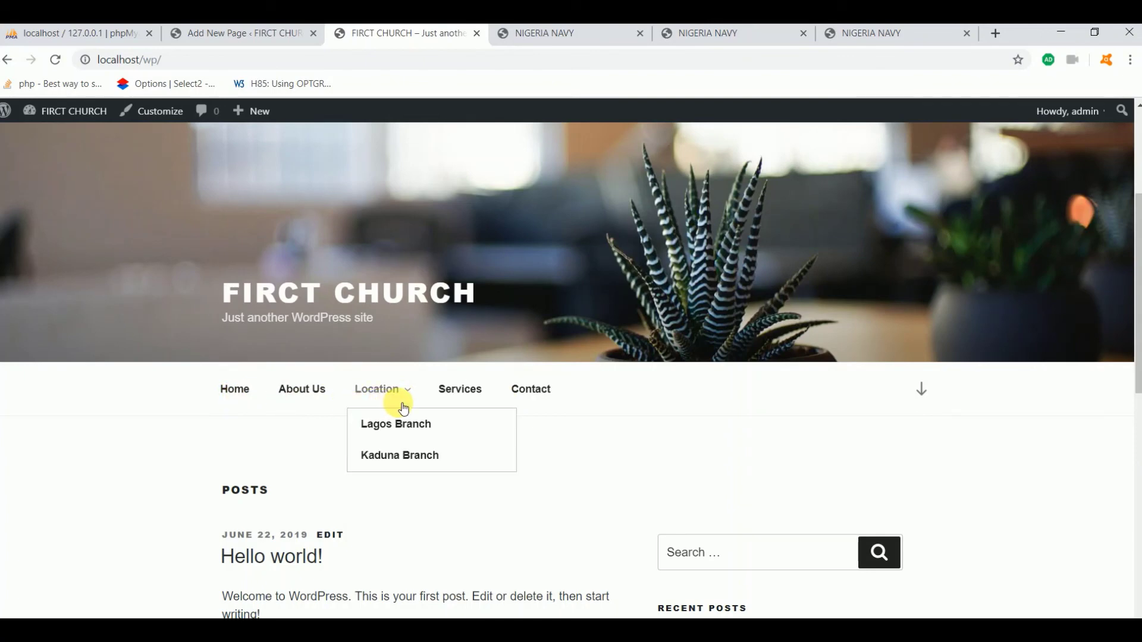
# - Check the site's About Us, Location, Services and Contact pages in turn through the navigation menu
pyautogui.scroll(-1, 404, 409)
pyautogui.click(302, 313)
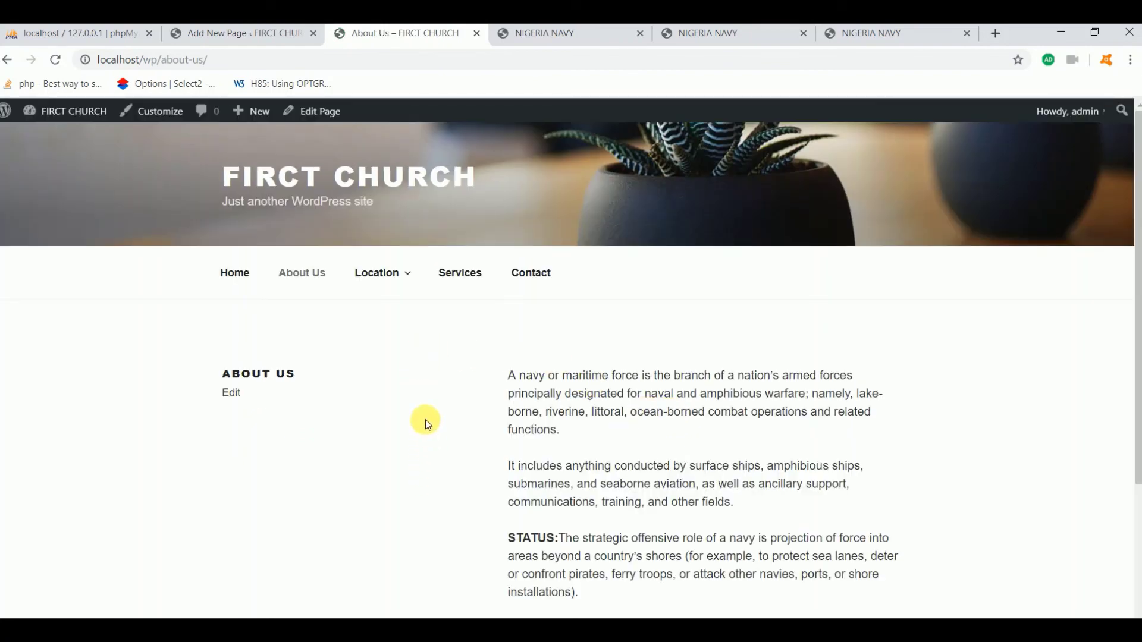
pyautogui.click(485, 339)
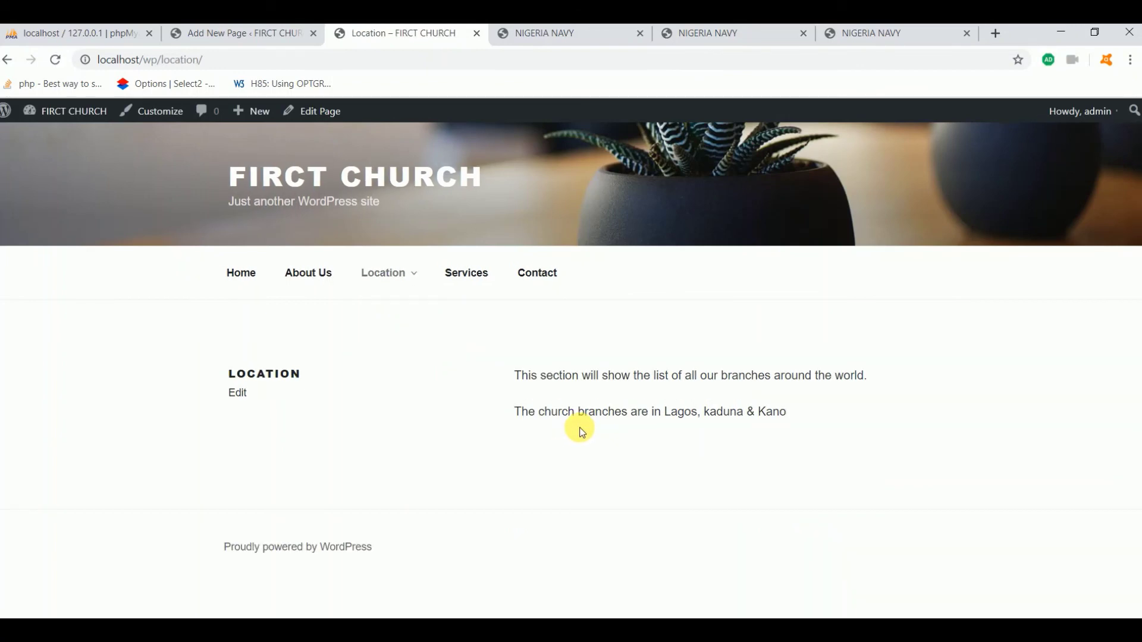
pyautogui.click(473, 280)
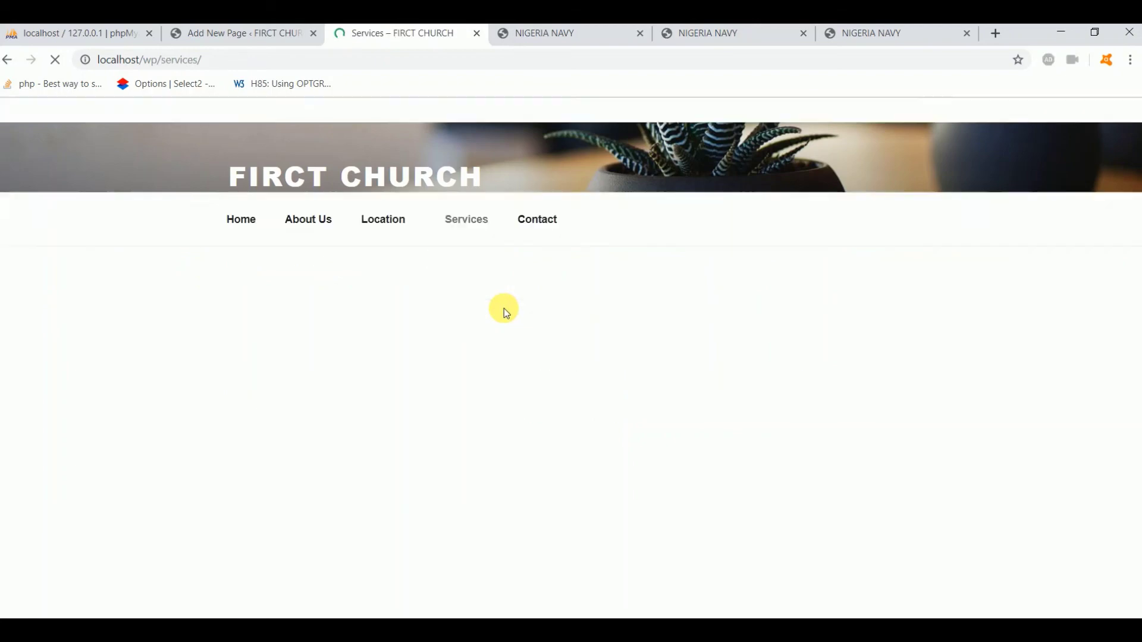
pyautogui.scroll(-3, 540, 369)
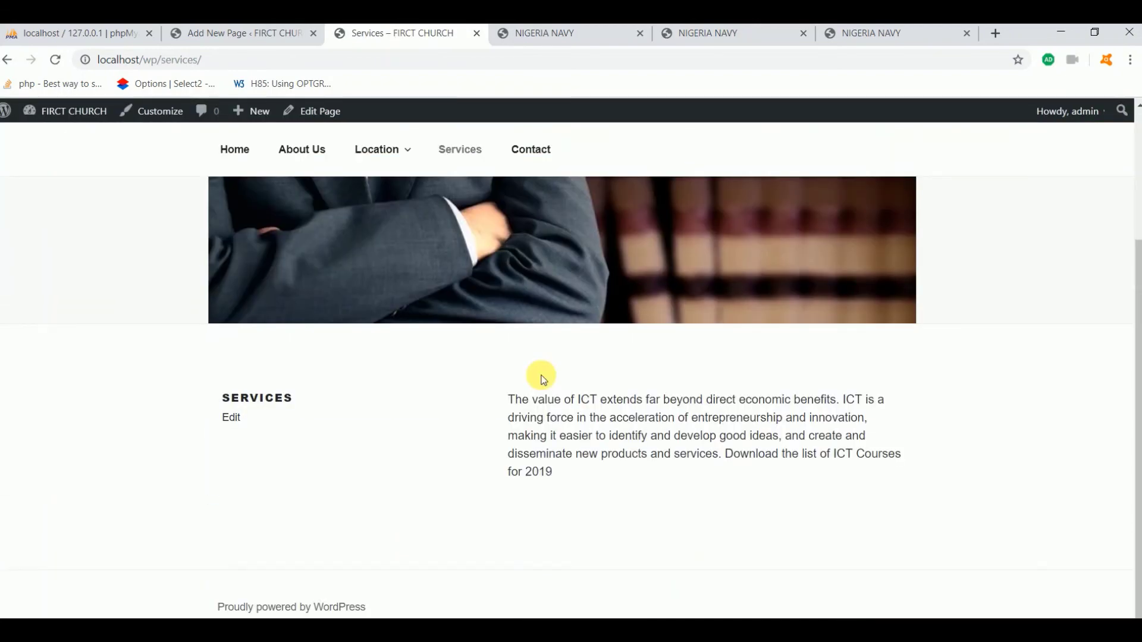
pyautogui.scroll(3, 541, 375)
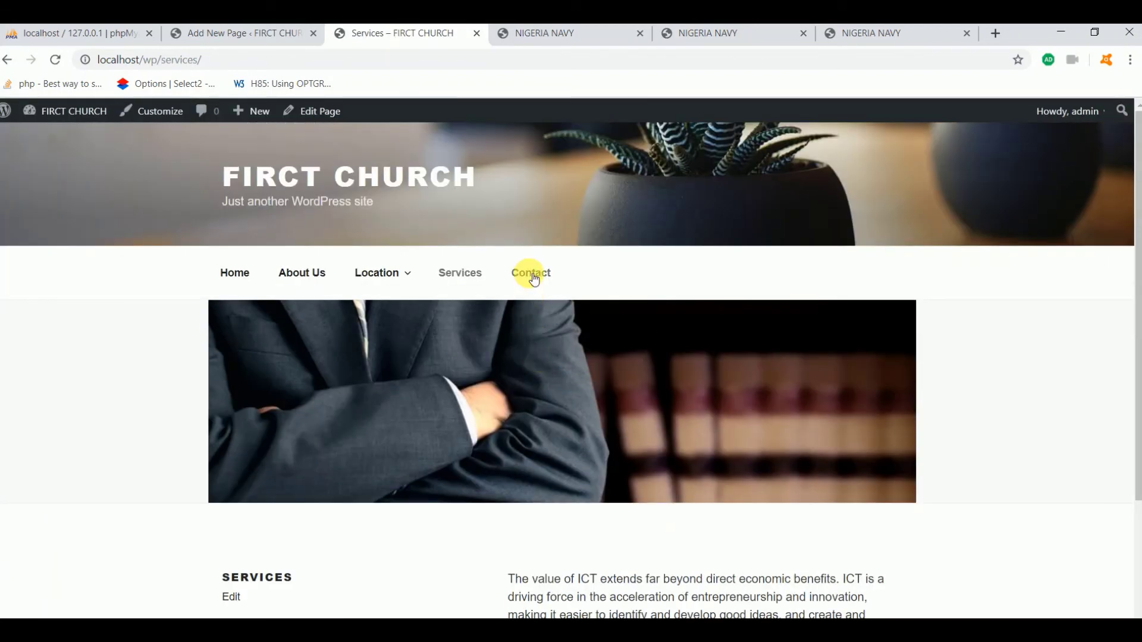
pyautogui.click(534, 277)
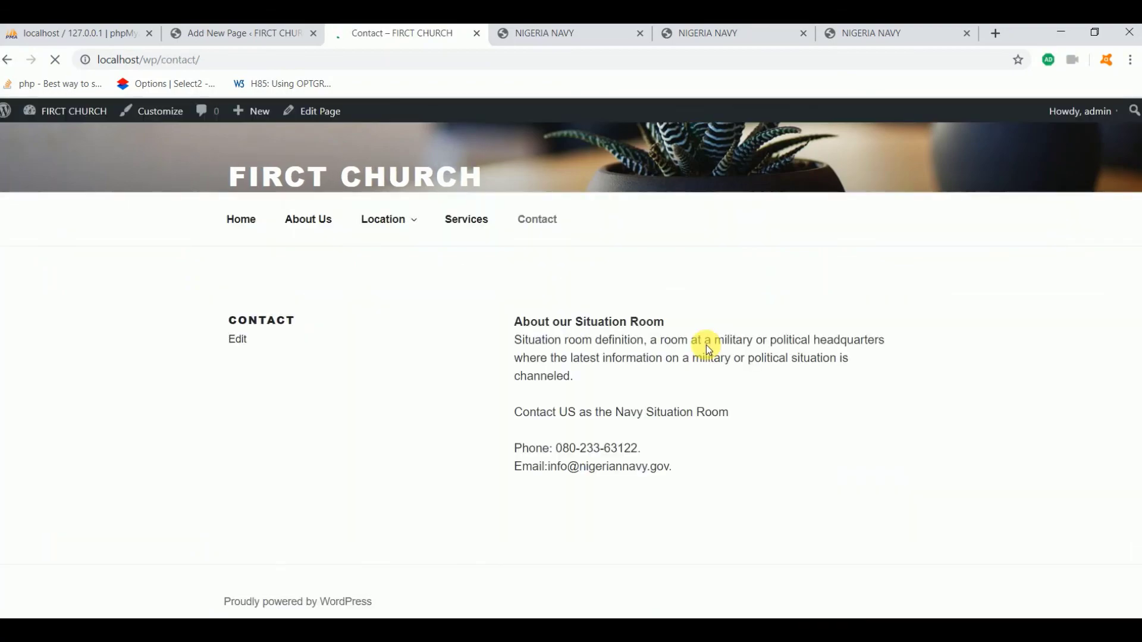